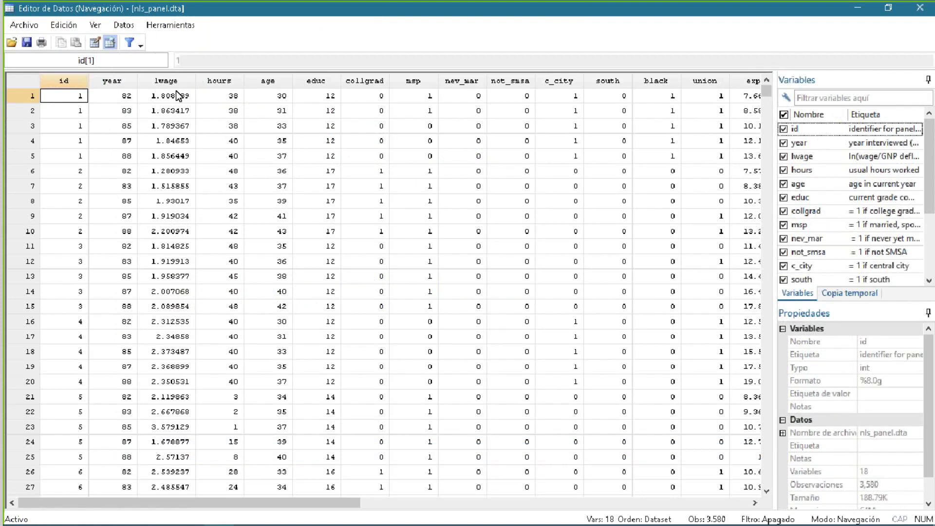
Close the data browser and switch to Panel Ejemplo.do in the Do-file Editor, displayed with larger text.
left_click(920, 7)
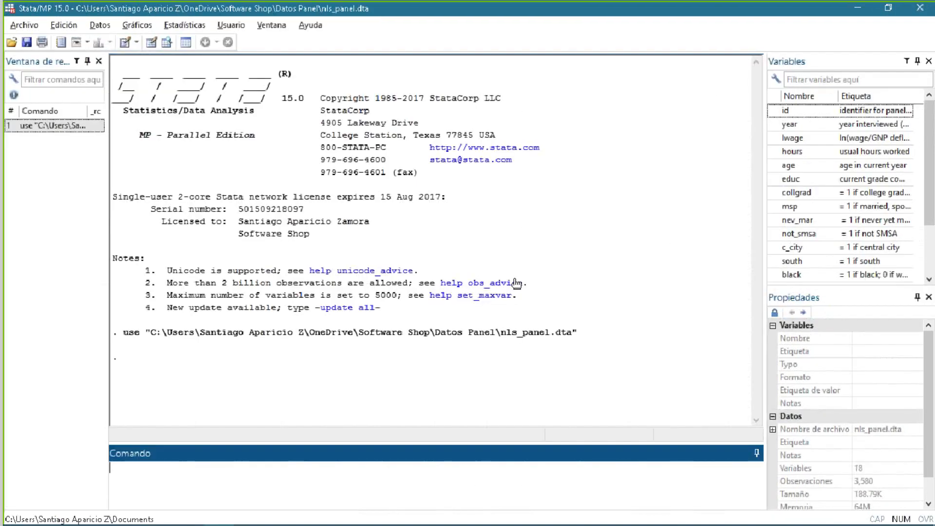
key("alt+Tab")
key("Tab")
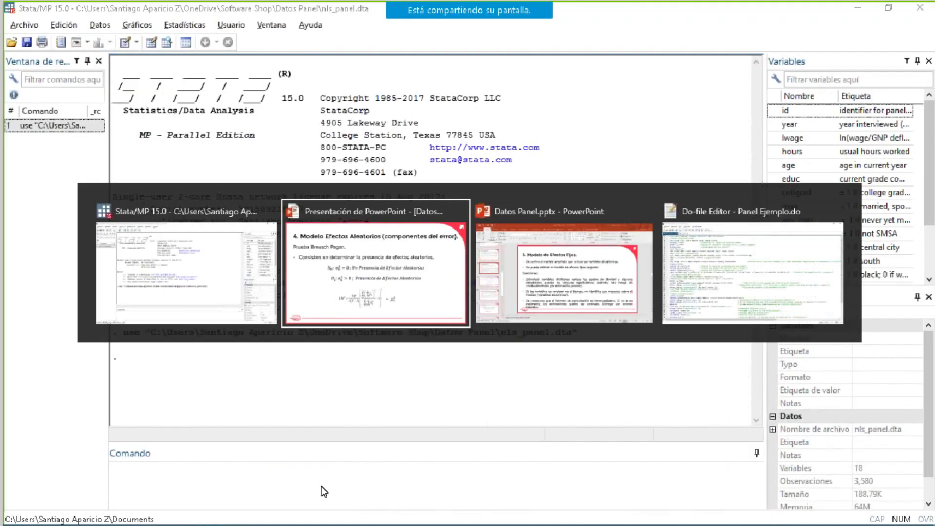
key("Tab")
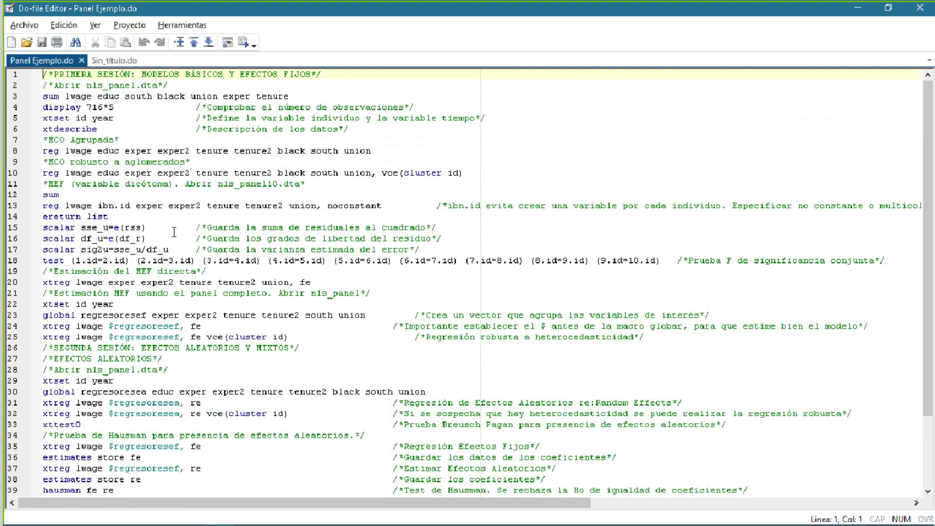
scroll(174, 232, "down", 3)
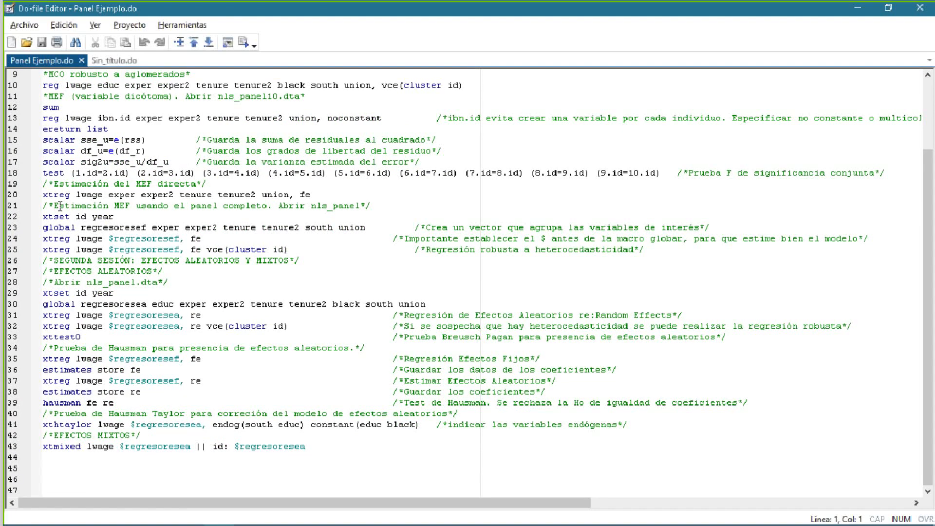
scroll(60, 205, "up", 1)
scroll(59, 207, "up", 1)
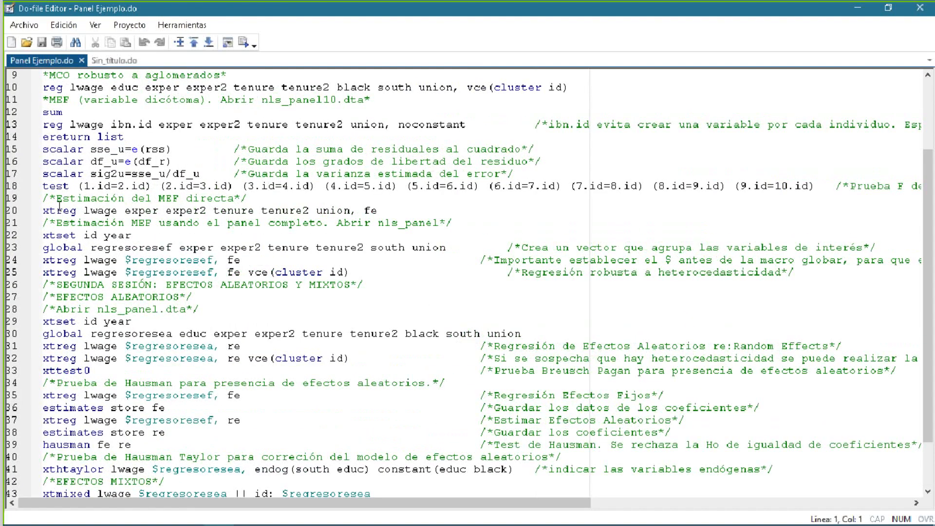
scroll(156, 251, "up", 1)
scroll(156, 252, "up", 1)
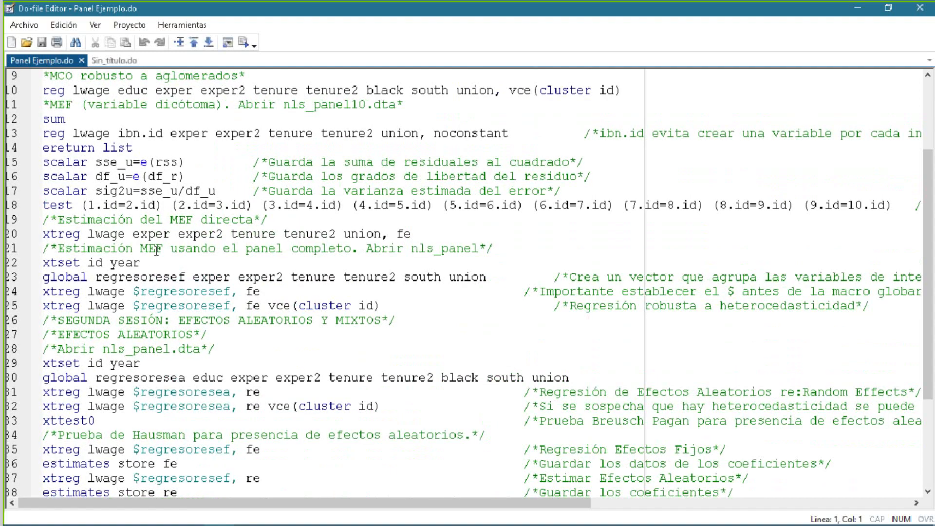
Review the full-panel fixed-effects block of the do-file, from xtset through the regresoresef macro to the xtreg lines.
scroll(157, 252, "down", 3)
left_click_drag(87, 118, 203, 131)
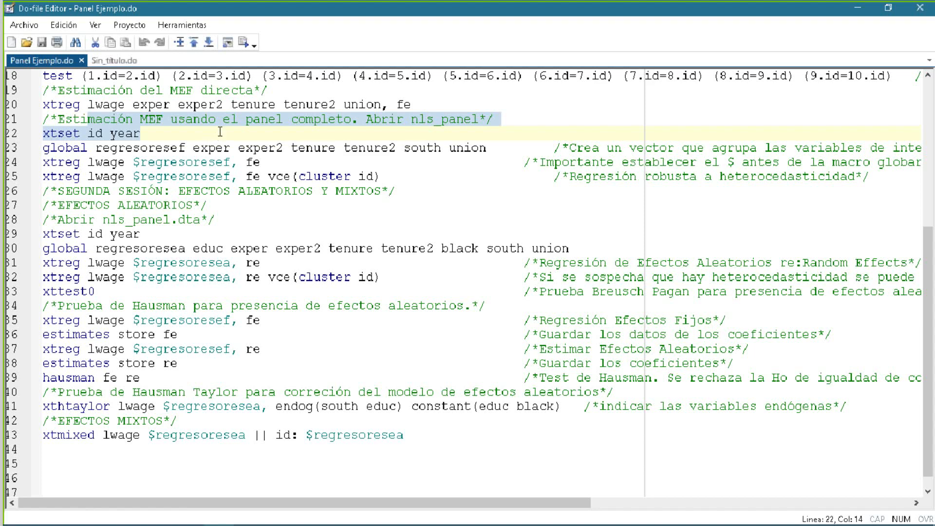
left_click(185, 144)
key("Right")
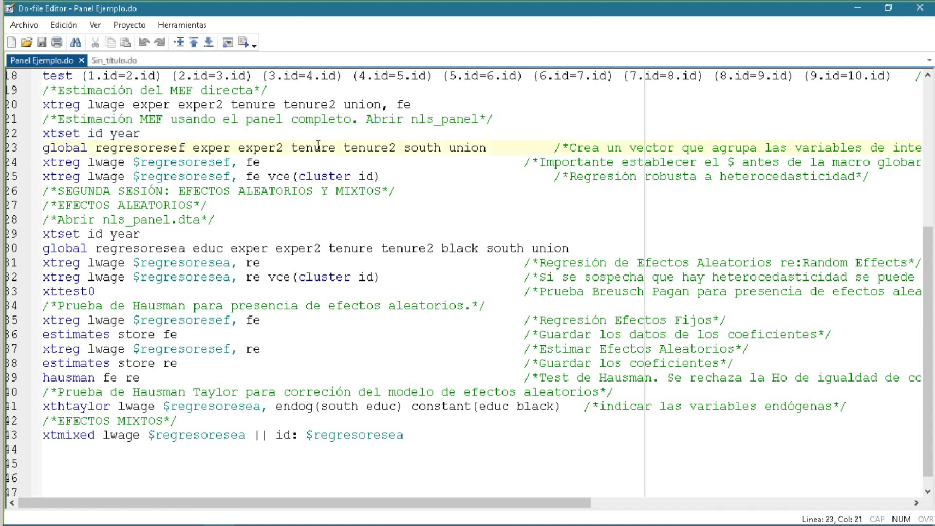
left_click_drag(297, 148, 331, 148)
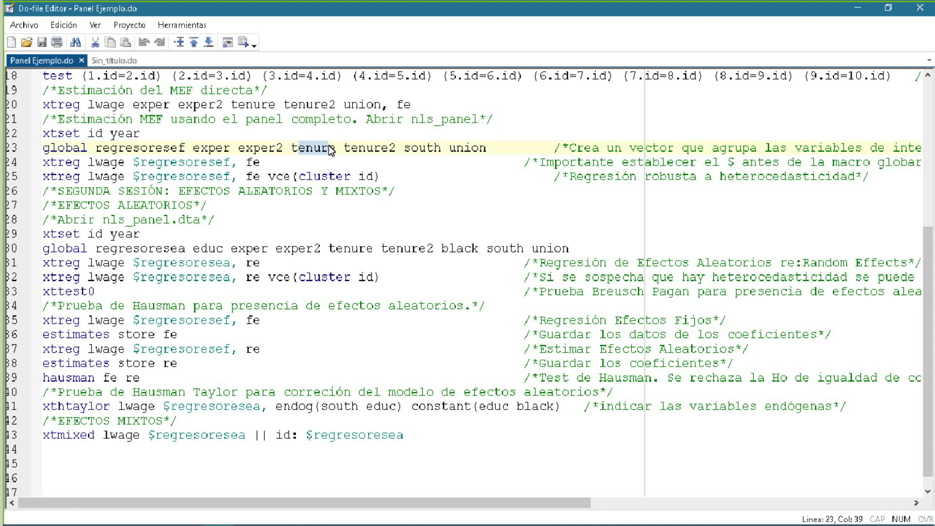
left_click(366, 147)
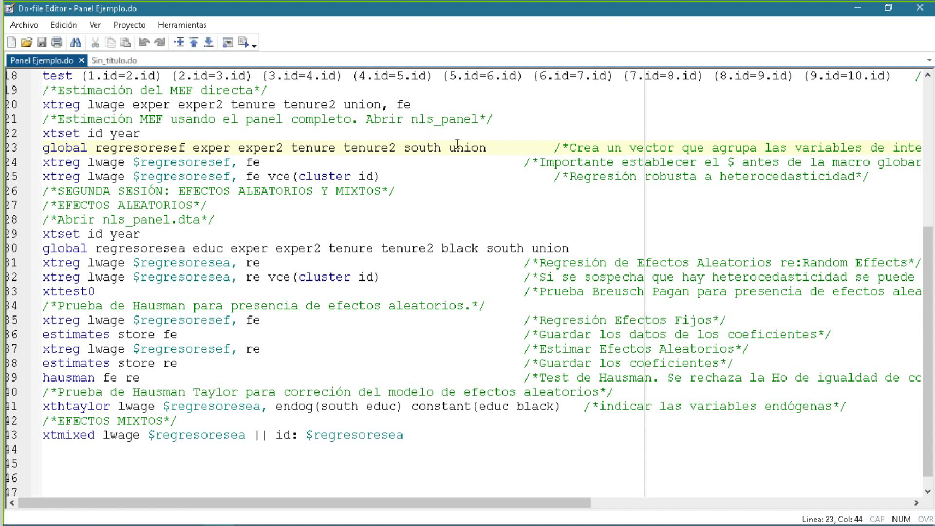
left_click_drag(457, 146, 472, 147)
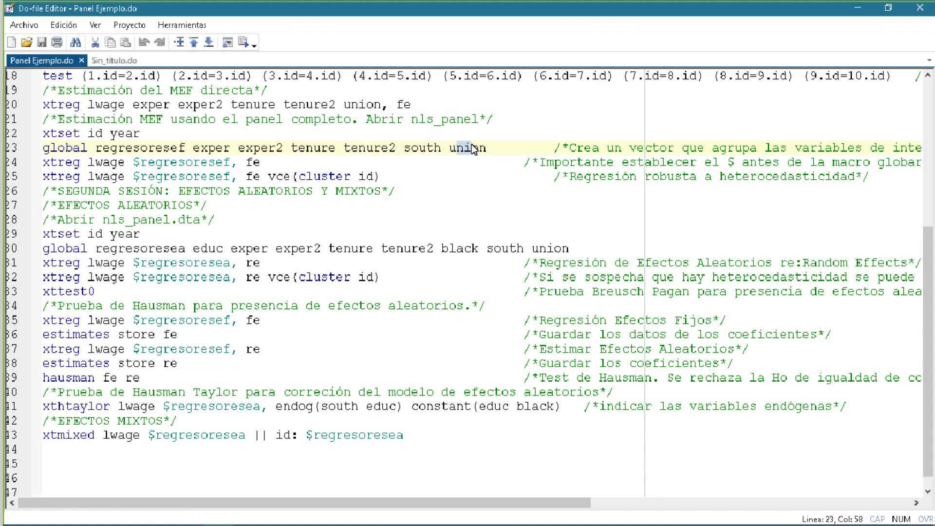
left_click(260, 162)
left_click(283, 171)
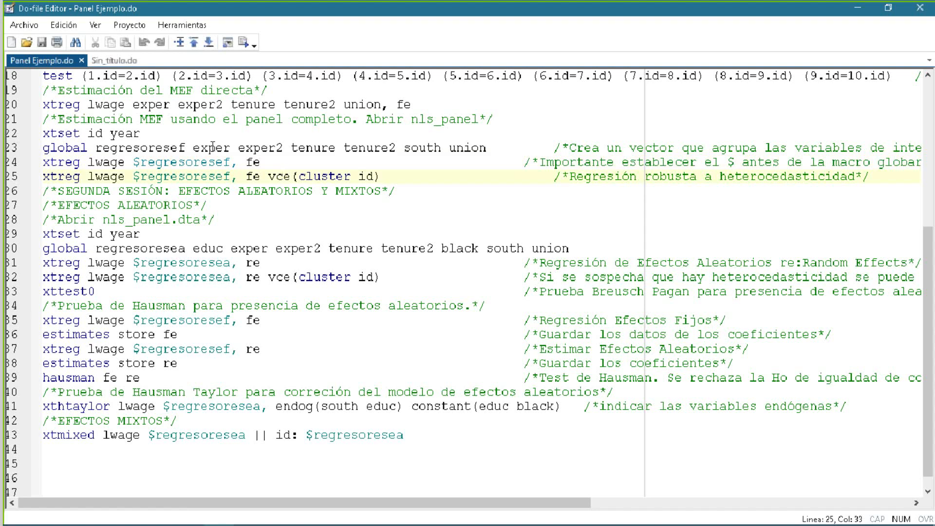
Examine the variable south in the regresoresef macro and the cluster-robust option of the fixed-effects regression.
left_click_drag(445, 147, 440, 148)
triple_click(440, 148)
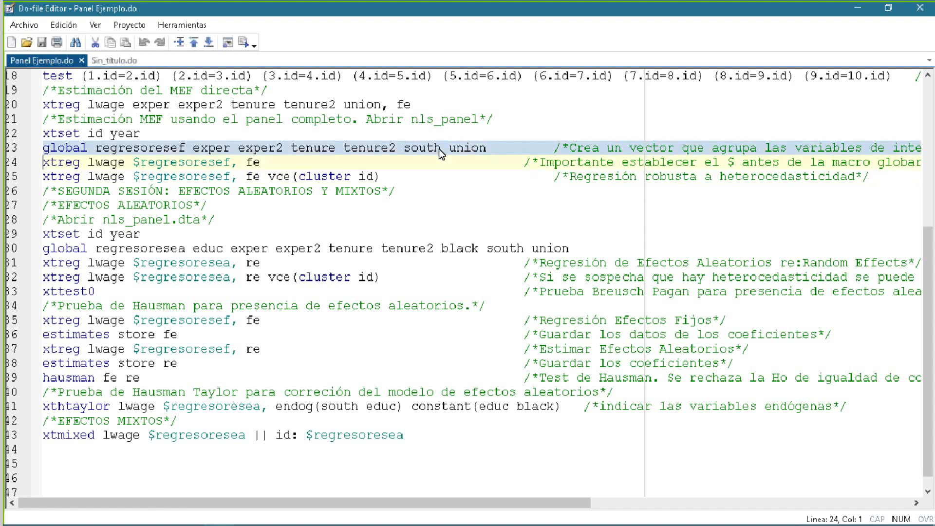
left_click(439, 148)
double_click(440, 148)
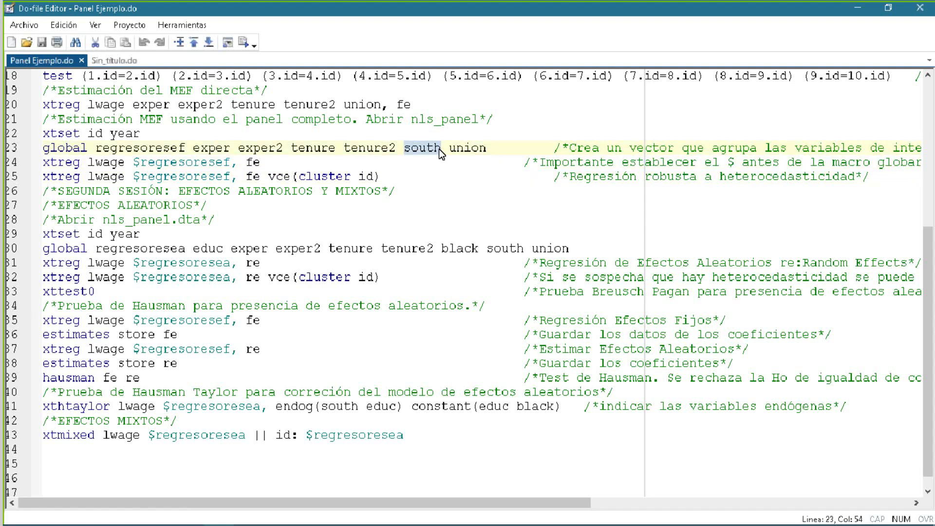
double_click(441, 150)
left_click(440, 150)
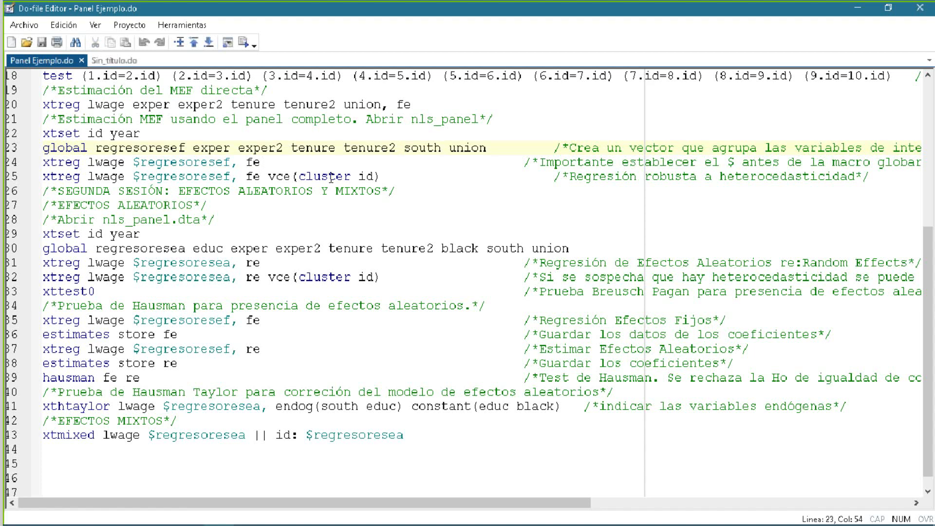
left_click(299, 177)
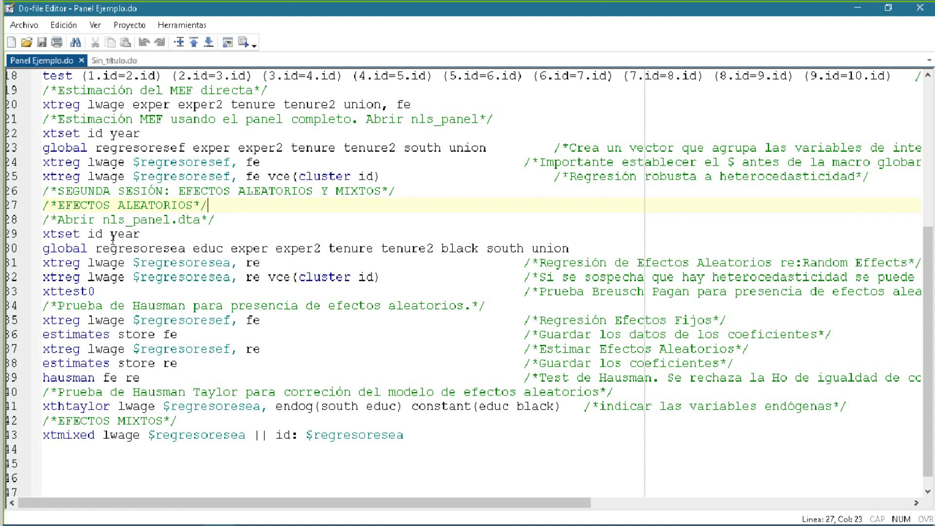
Run xtset id year from the random-effects section in Stata's main window and check the panel balance in the output.
left_click(141, 220)
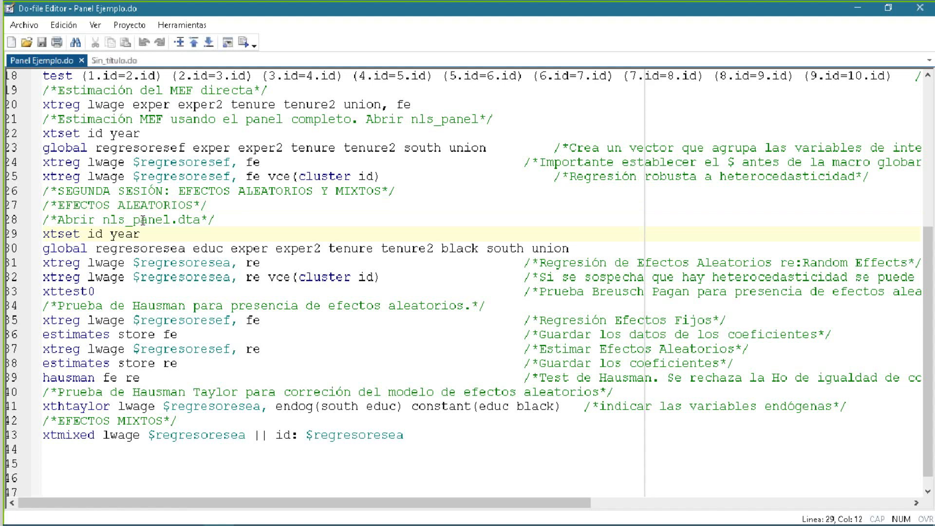
left_click(156, 234)
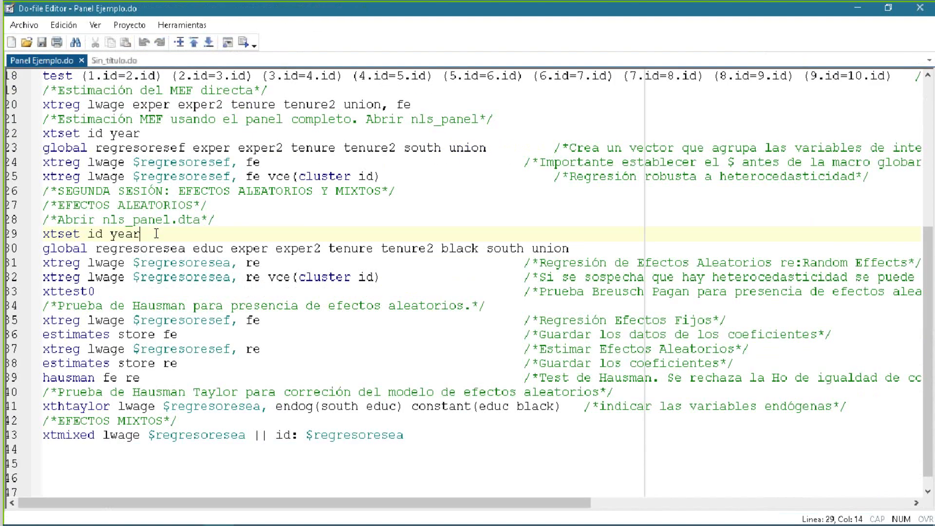
left_click_drag(156, 233, 22, 233)
key("ctrl+c")
key("ctrl+d")
key("ctrl+v")
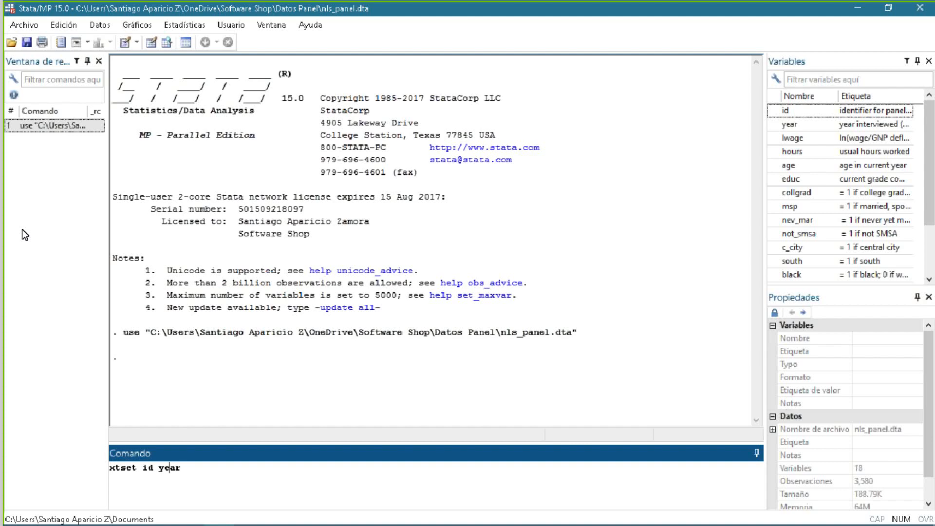
key("Left")
key("Left")
key("Left")
key("Left")
key("Left")
key("Left")
key("Left")
key("Right")
key("Right")
key("Right")
key("Right")
key("Right")
key("Right")
key("Right")
key("Return")
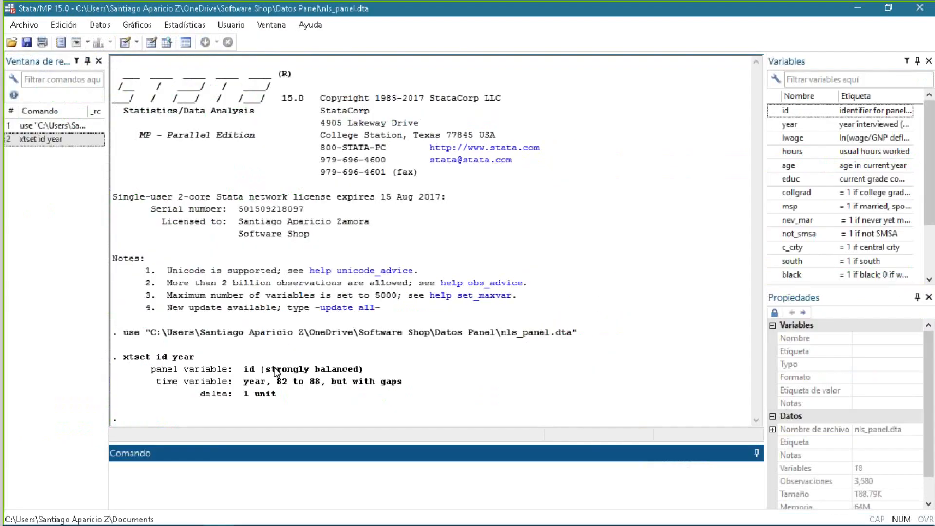
left_click_drag(274, 369, 347, 373)
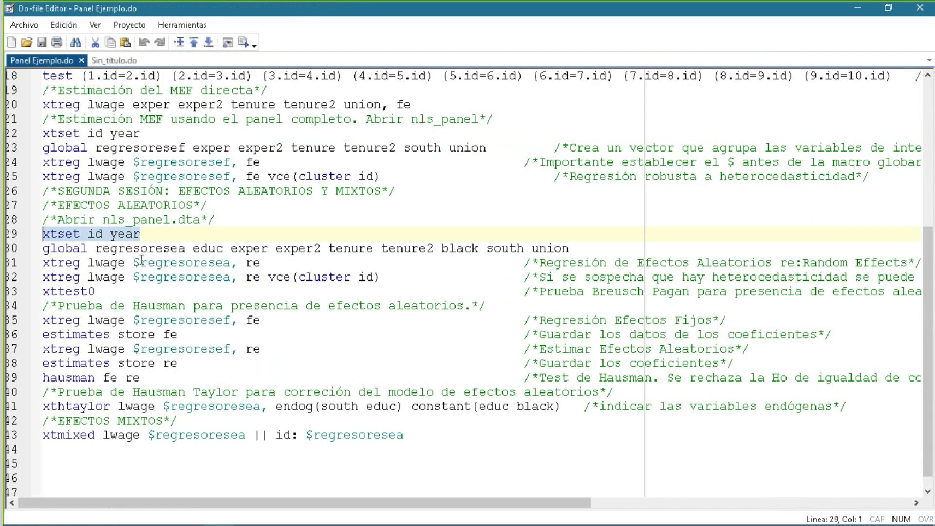
Define the global macro regresoresea with educ exper exper2 tenure tenure2 black south union by running its do-file line in the main window.
left_click(148, 248)
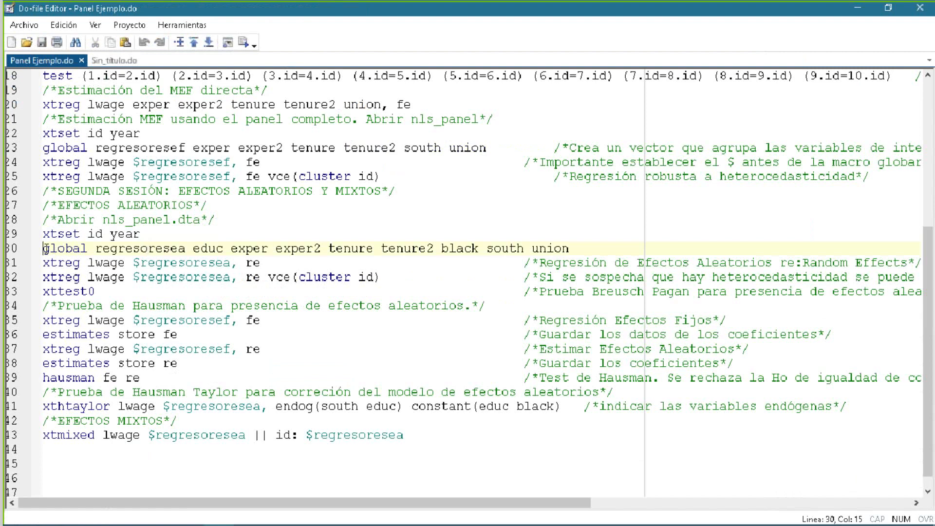
key("Home")
left_click_drag(44, 248, 576, 249)
key("ctrl+c")
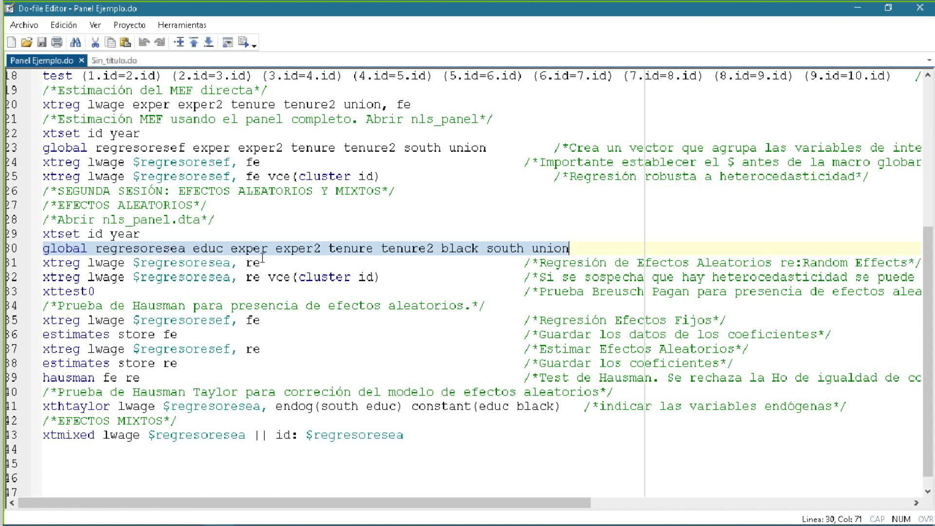
key("alt+Tab")
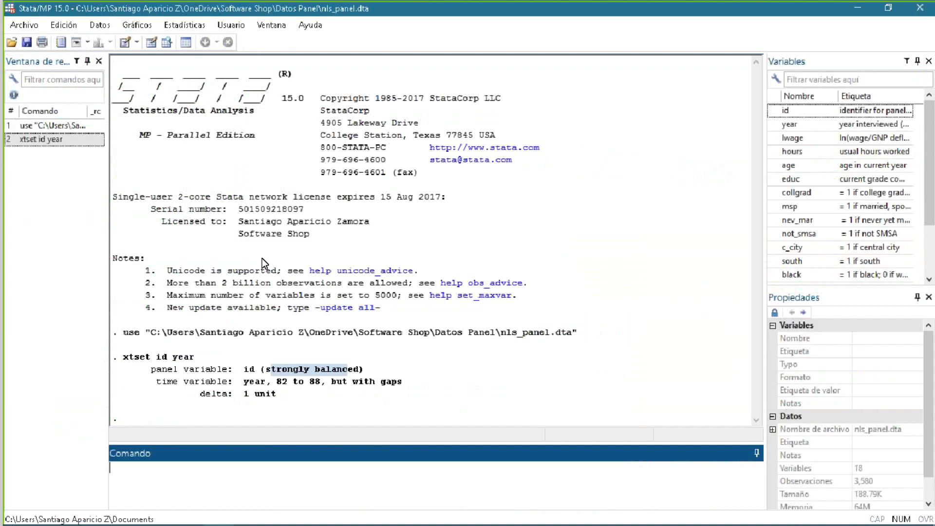
key("ctrl+v")
key("Return")
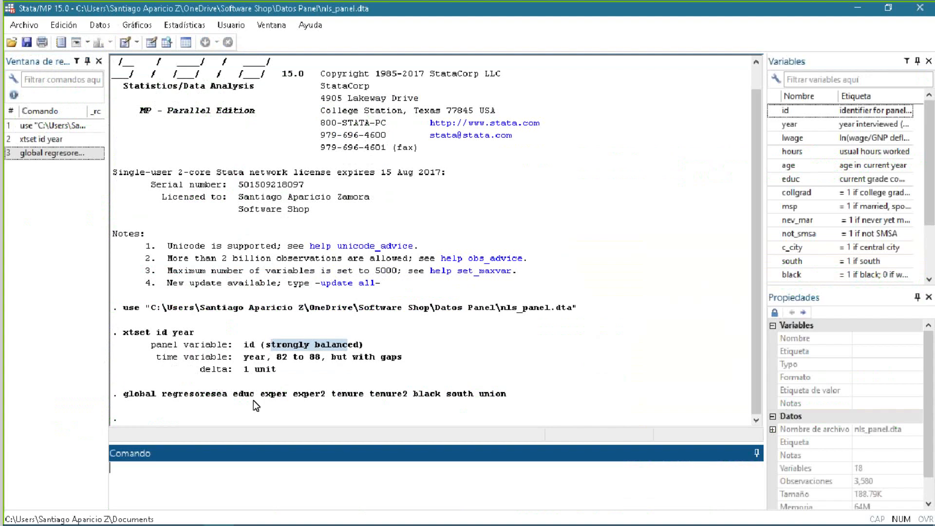
left_click_drag(233, 395, 507, 396)
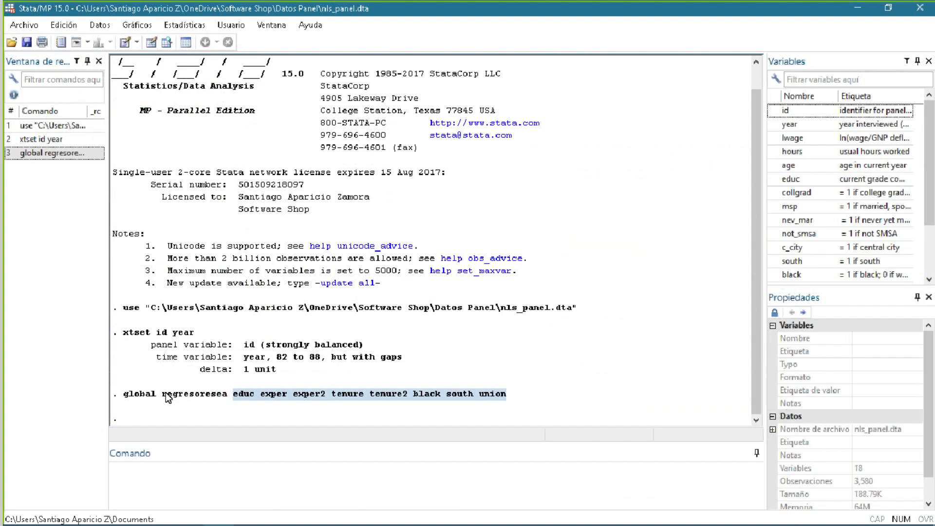
left_click(165, 399)
Estimate the random-effects model by running xtreg lwage $regresoresea, re from the do-file, and look over its output.
key("alt+Tab")
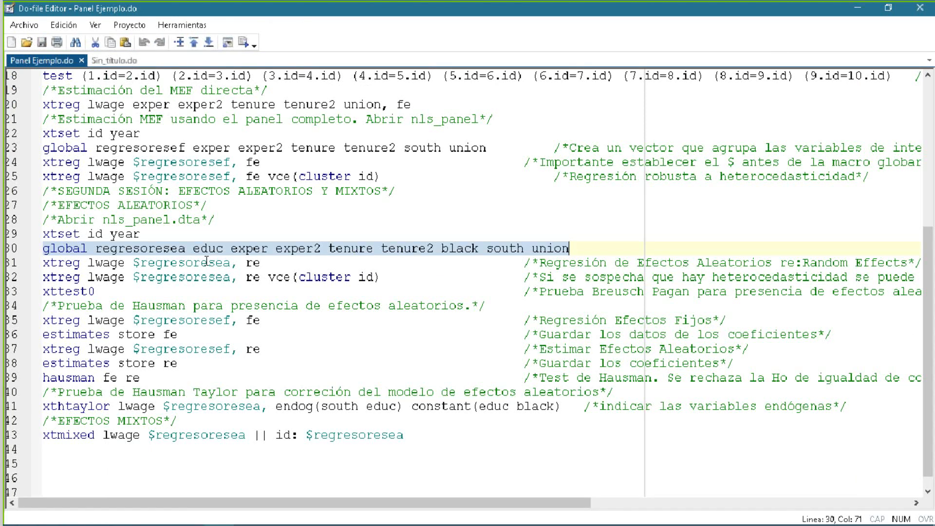
left_click(96, 248)
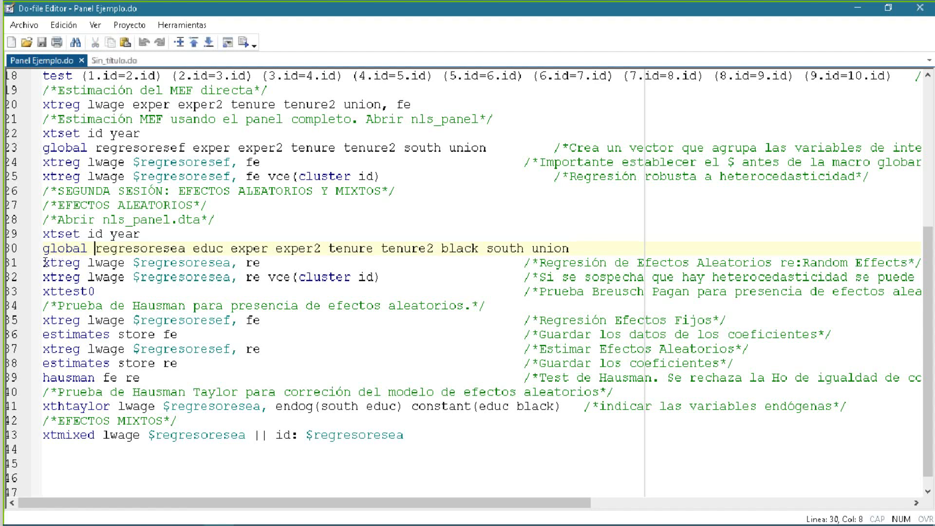
left_click_drag(42, 263, 79, 263)
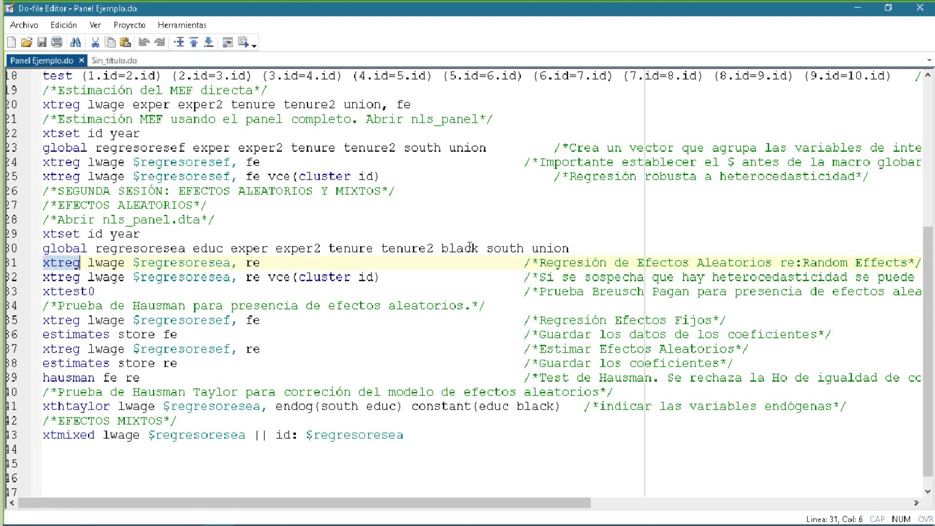
left_click(244, 263)
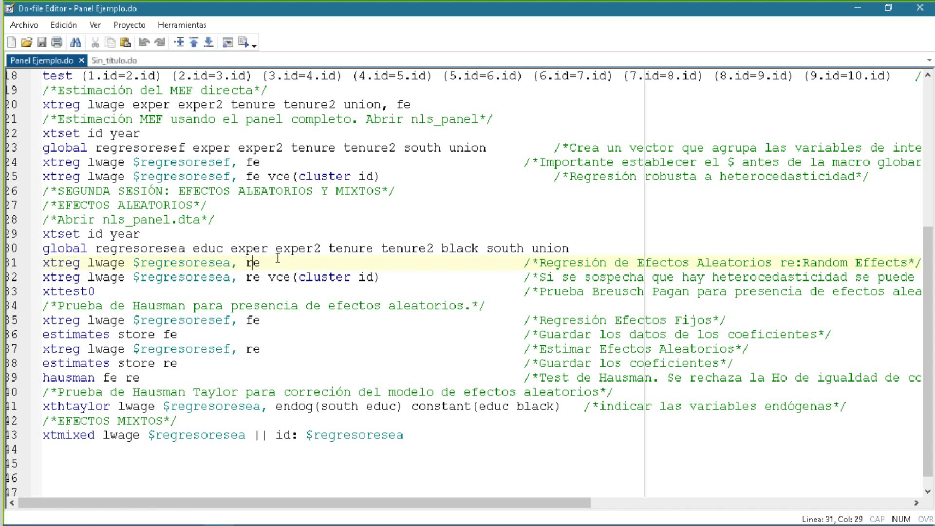
left_click(259, 164)
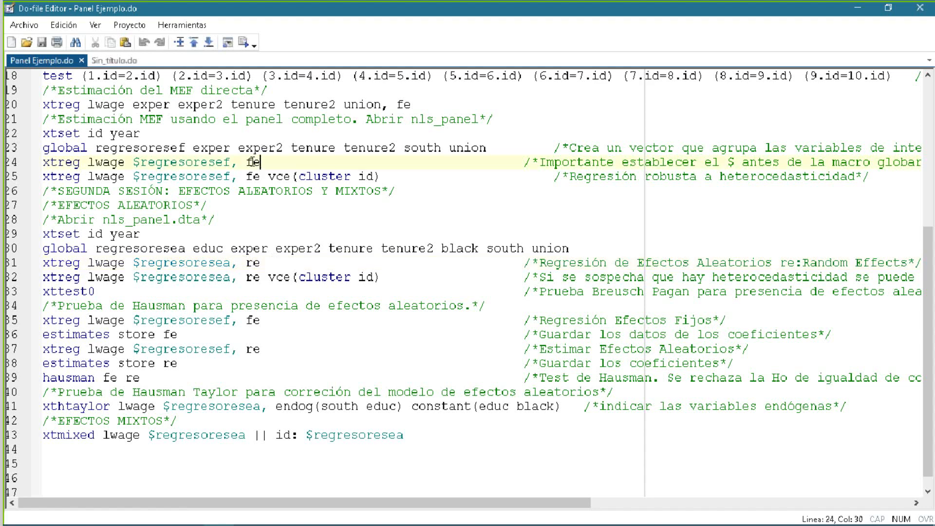
left_click(43, 263)
left_click_drag(262, 268, 265, 268)
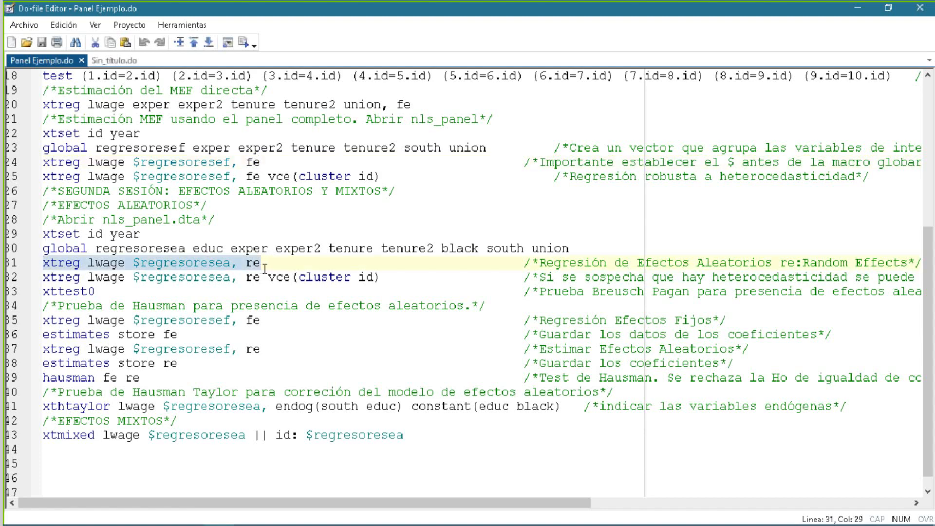
key("ctrl+d")
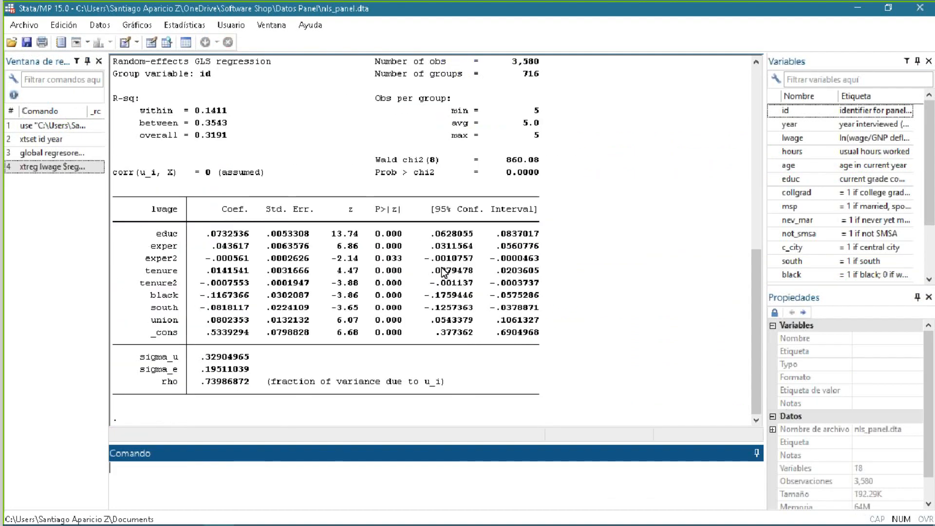
scroll(442, 270, "up", 5)
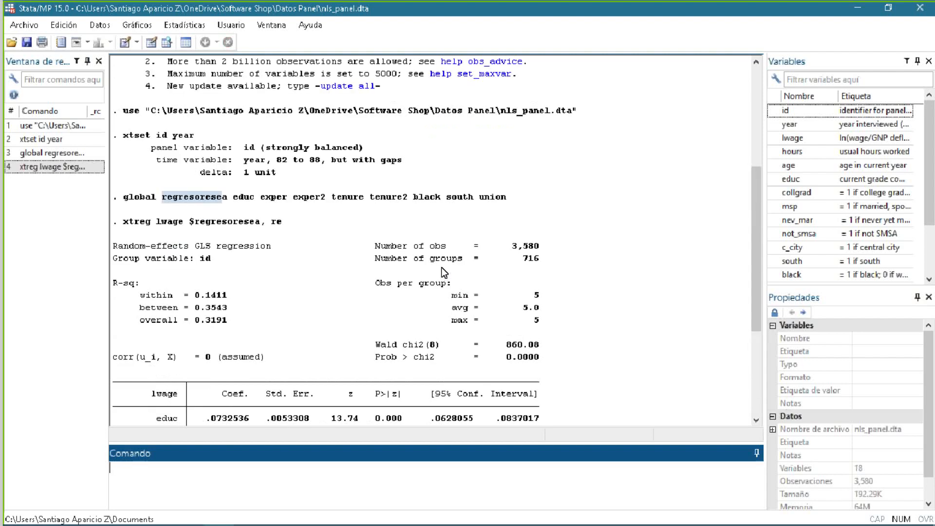
scroll(442, 271, "down", 5)
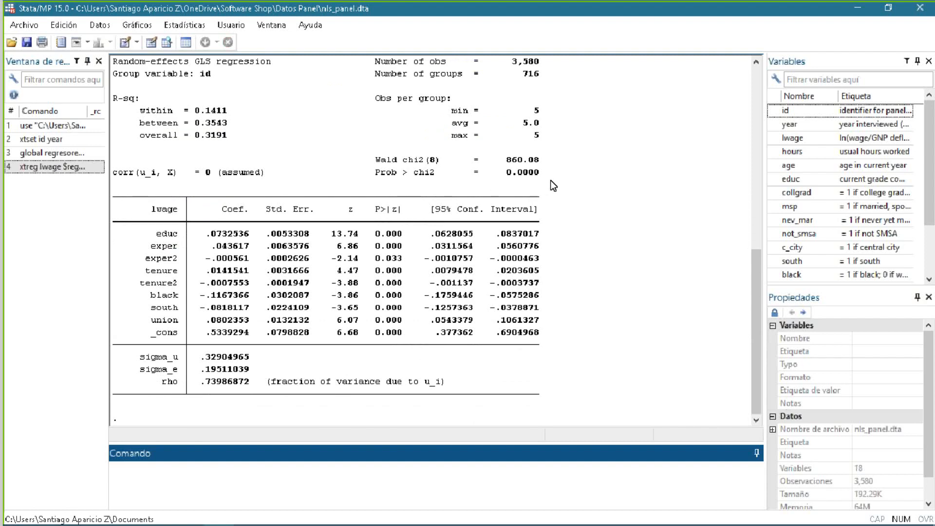
Examine the GLS estimation heading and the within, between and overall R-squared values in the random-effects output.
scroll(553, 185, "up", 1)
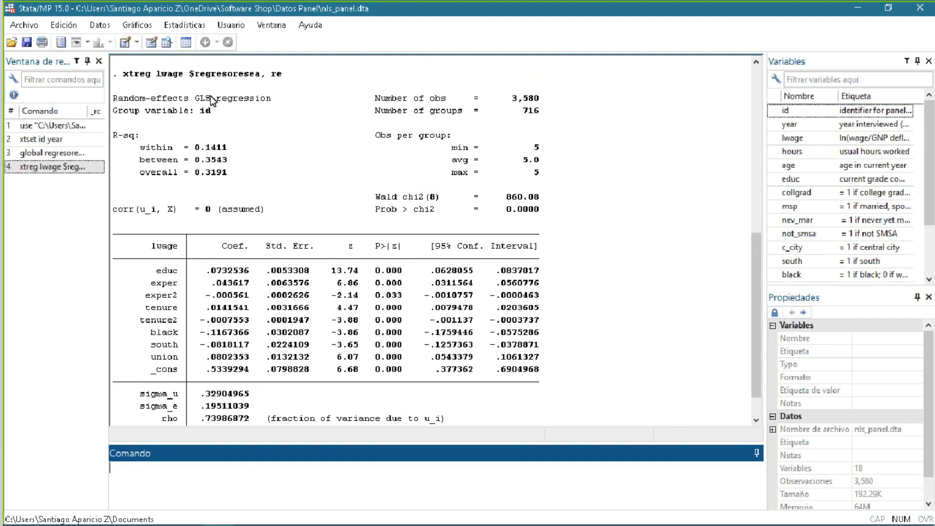
left_click_drag(148, 97, 209, 99)
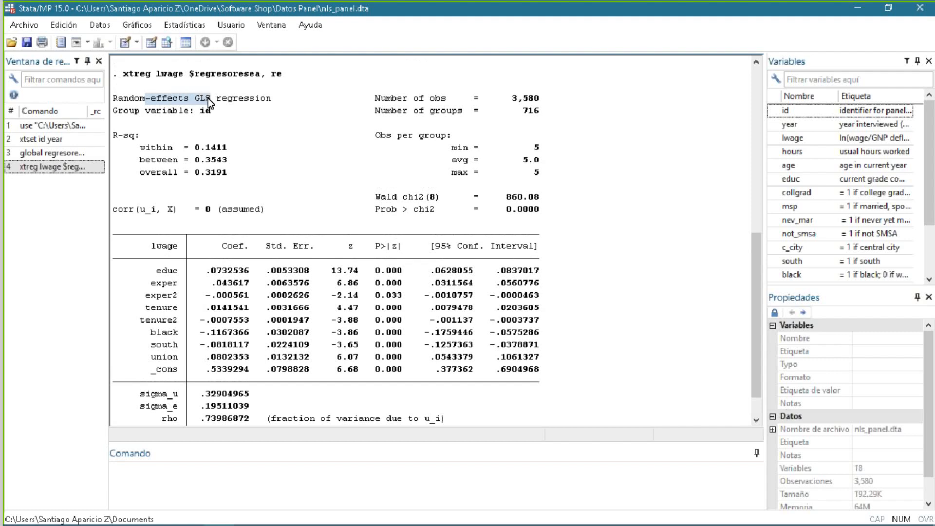
left_click(208, 100)
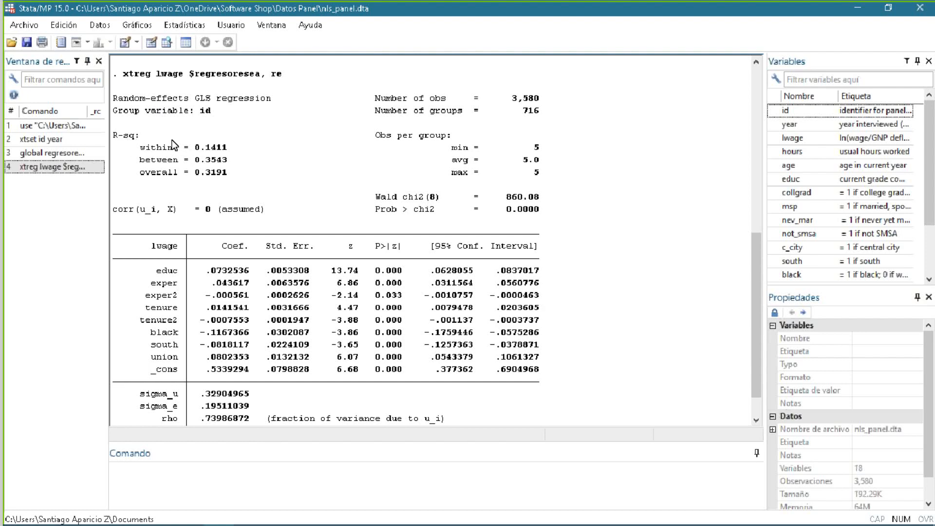
left_click_drag(174, 145, 141, 151)
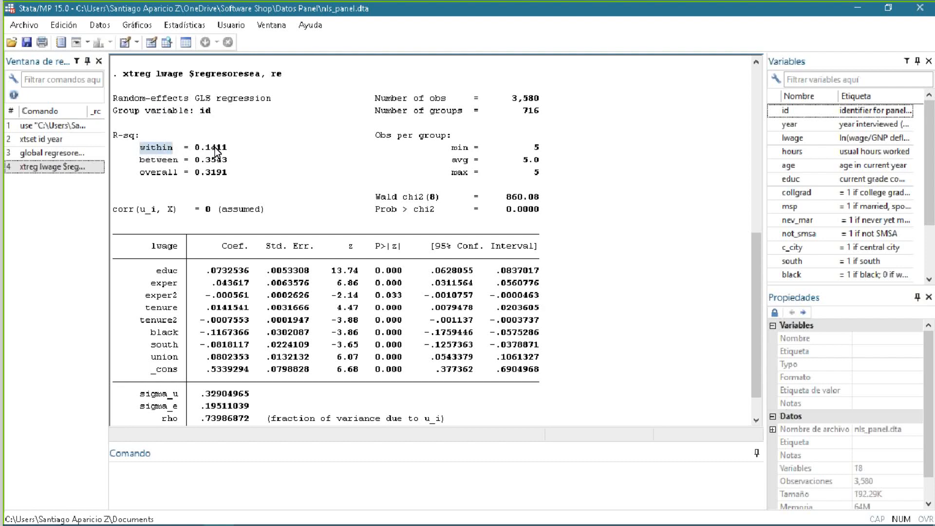
left_click(141, 162)
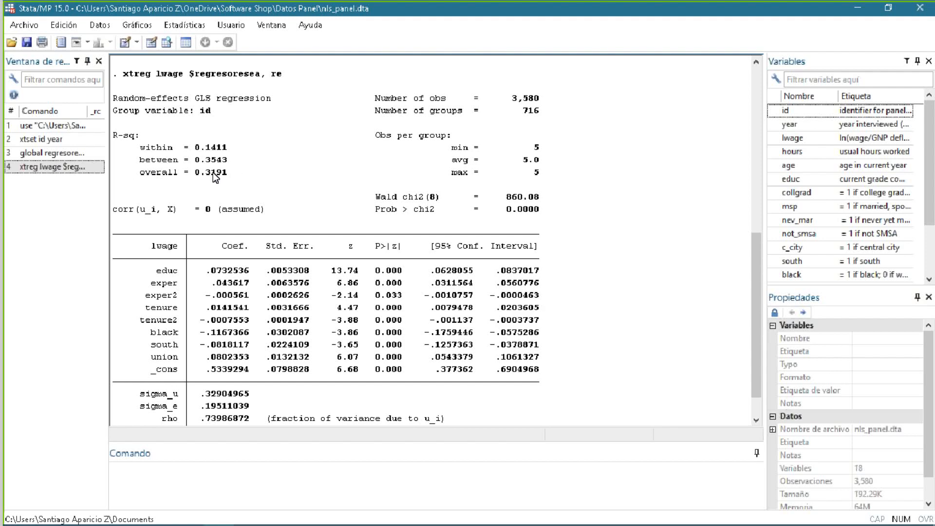
left_click_drag(232, 168, 146, 176)
Switch to the presentation to review the random-effects model equations on the earlier slide, and return to Stata.
key("alt+Tab")
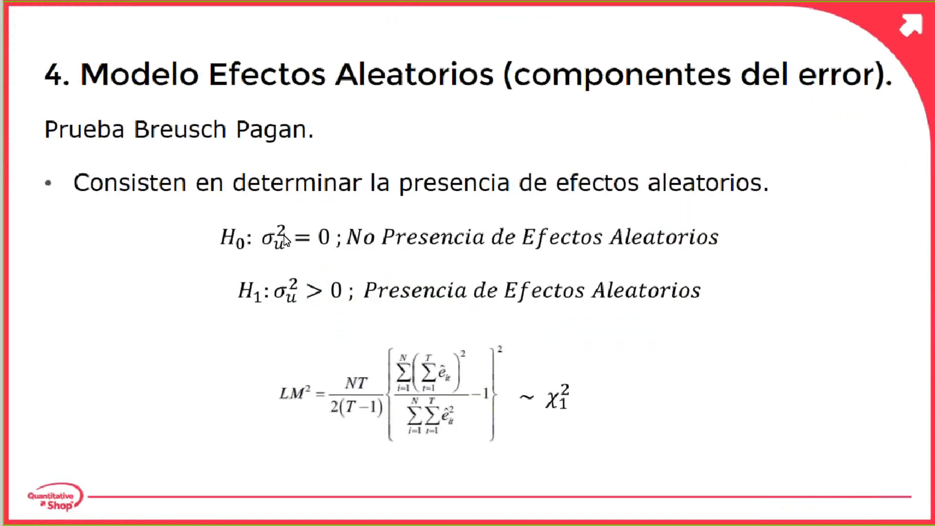
key("Left")
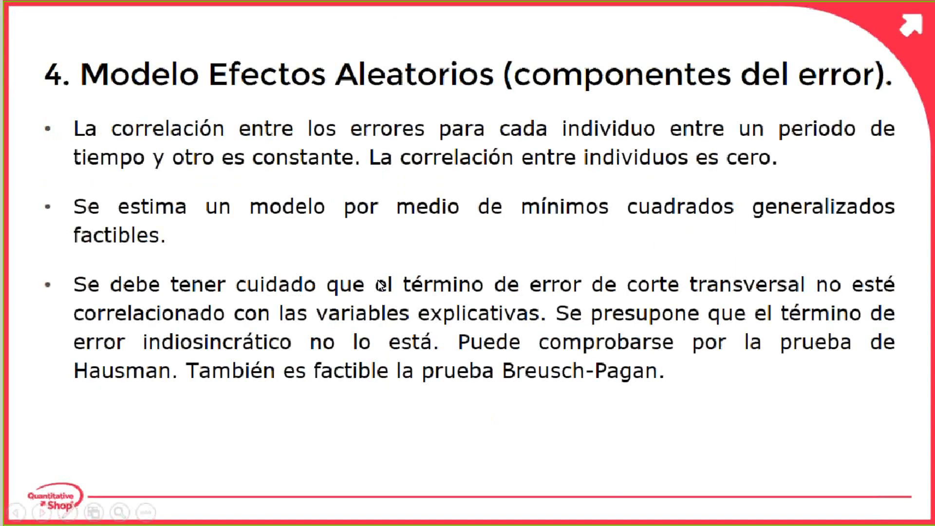
key("Left")
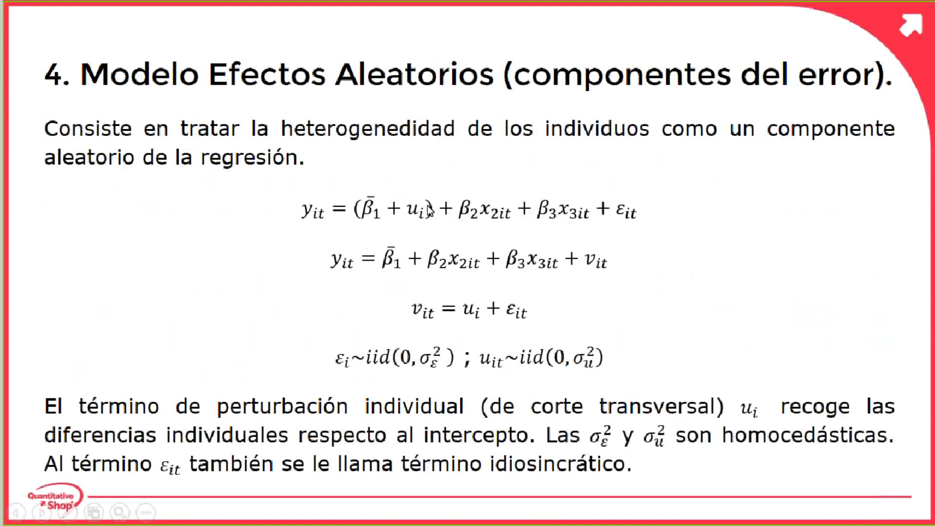
key("alt+Tab")
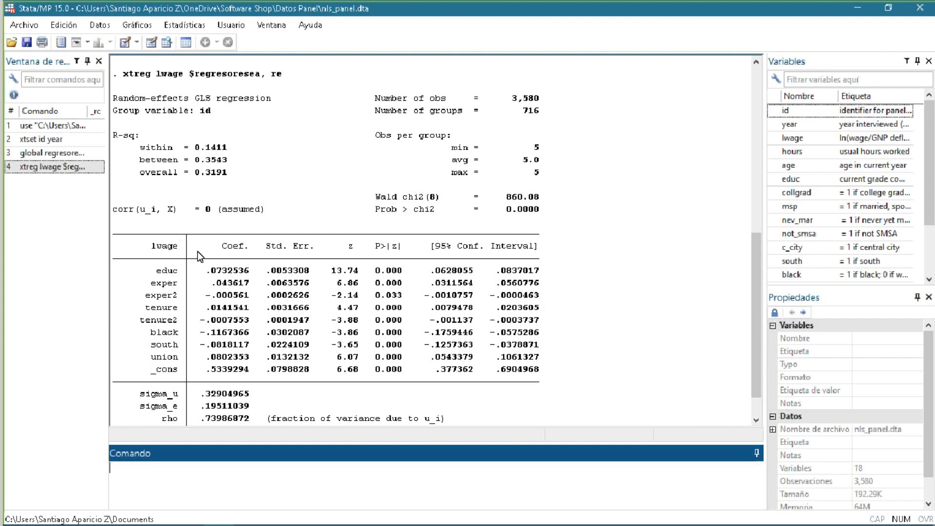
Examine the coefficients of educ and black and the P>|z| column, including exper2, in the random-effects results.
left_click_drag(211, 270, 238, 373)
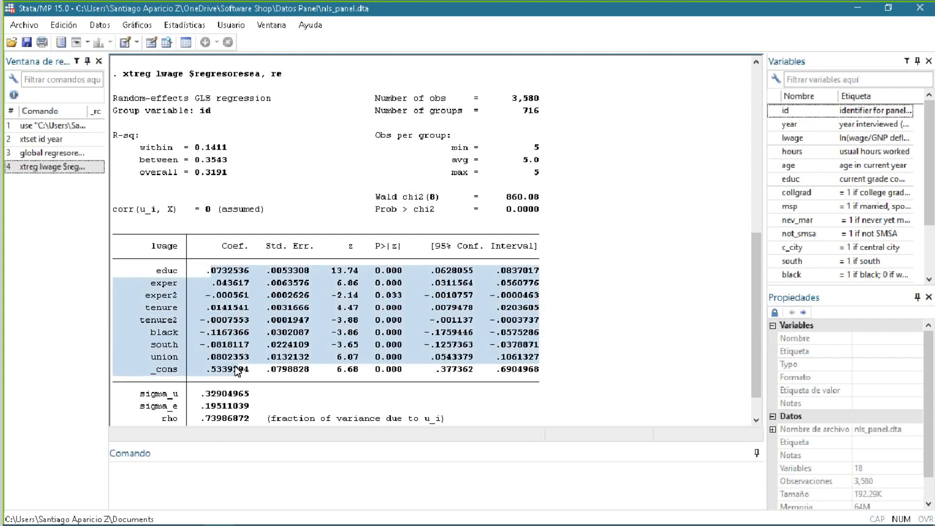
left_click(238, 372)
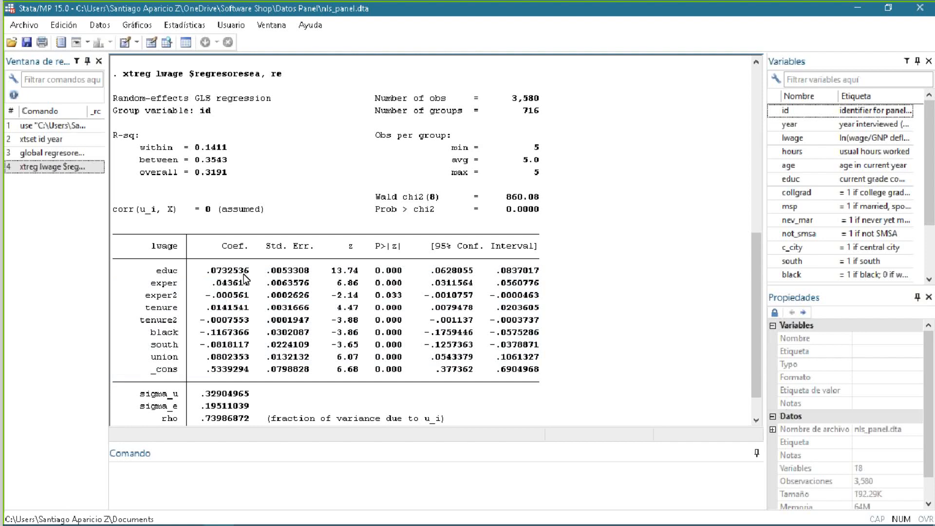
left_click_drag(249, 271, 197, 275)
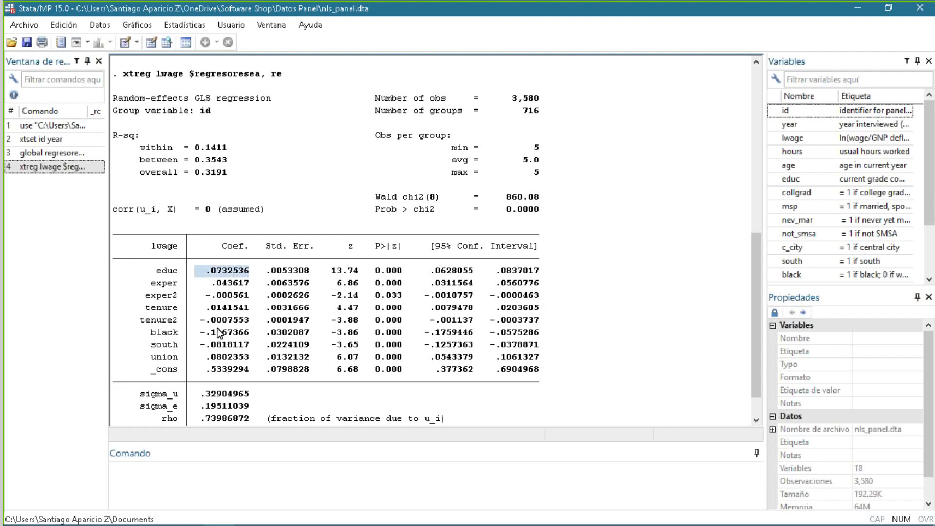
left_click_drag(200, 333, 244, 337)
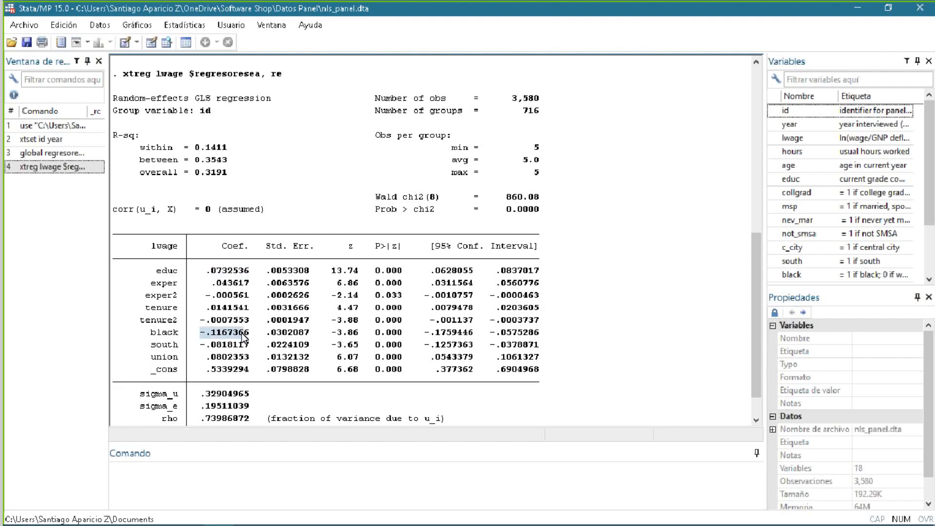
left_click(244, 333)
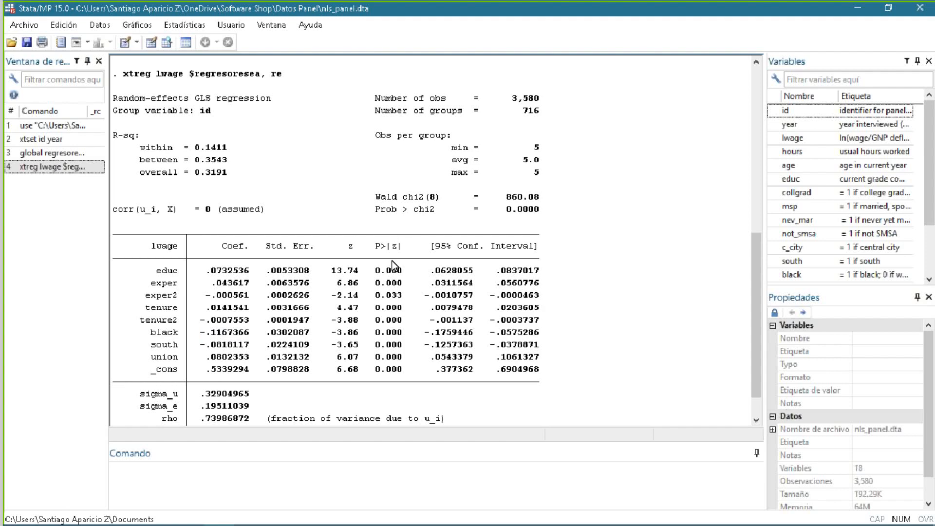
left_click_drag(396, 378, 393, 272)
left_click(391, 284)
left_click_drag(375, 294, 397, 295)
scroll(477, 344, "down", 1)
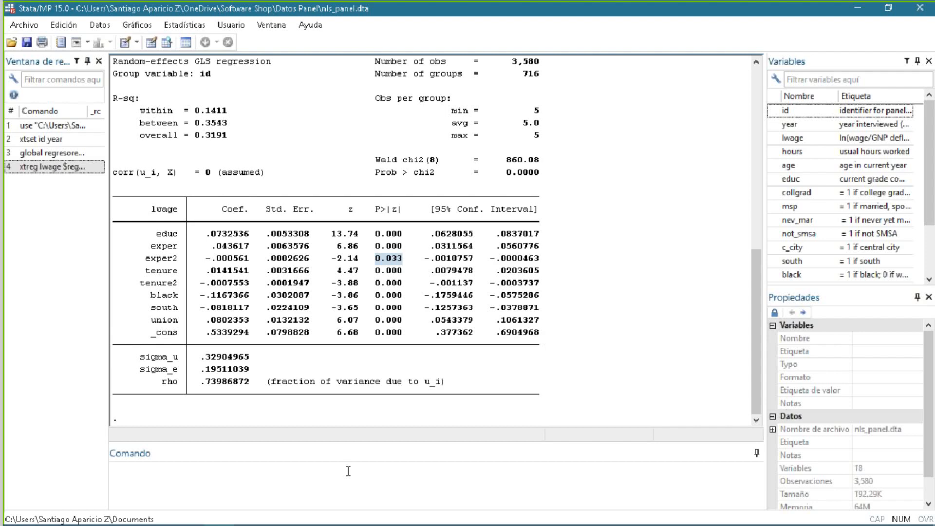
Switch to the presentation and review the slides on the random-effects error assumptions and the Breusch-Pagan test.
key("alt+Tab")
key("alt+Tab")
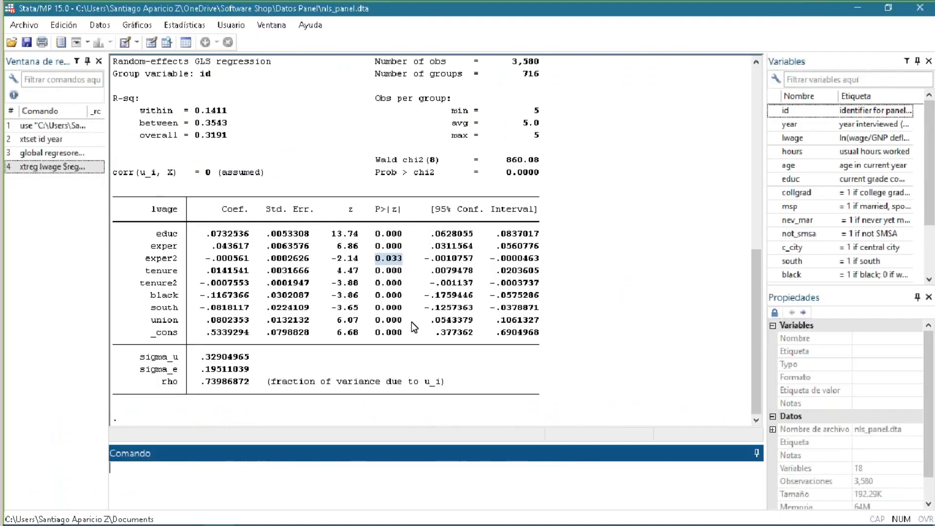
key("alt+Tab")
key("Right")
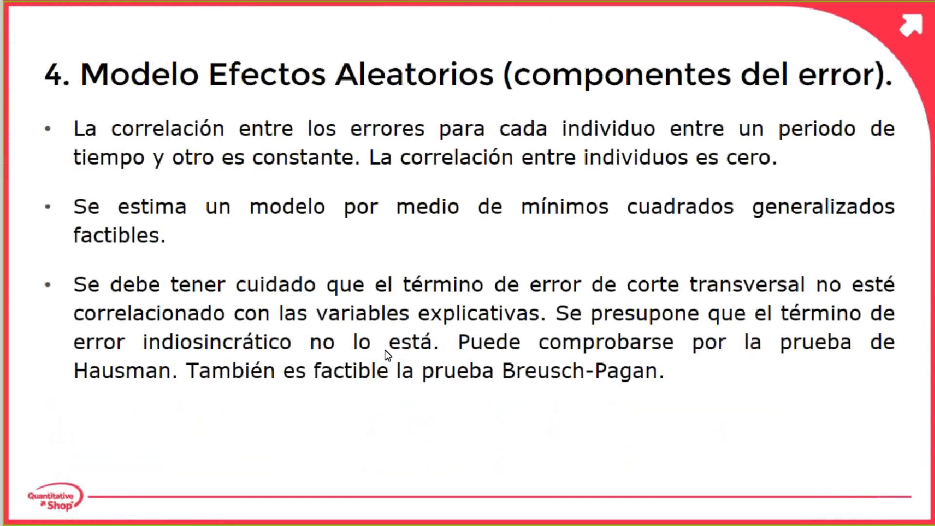
key("Right")
key("Left")
key("Right")
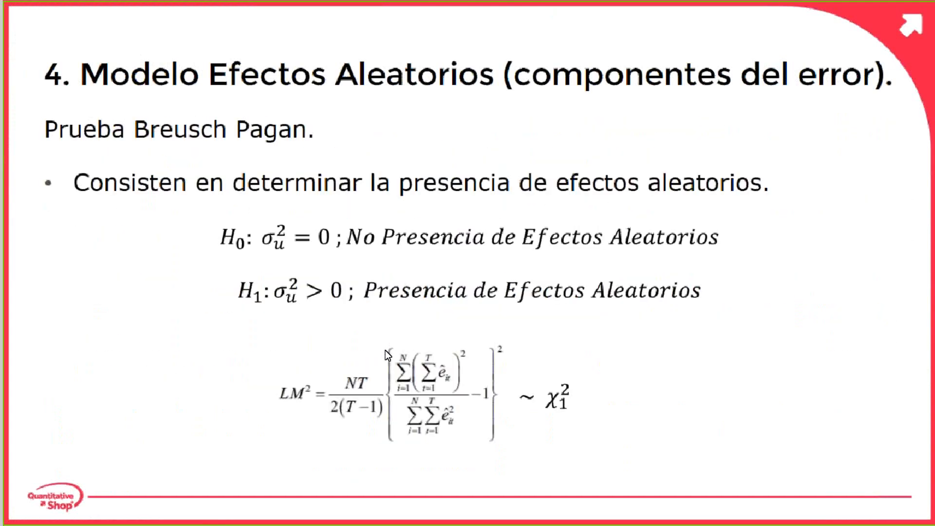
Return to Stata and examine the assumed corr(u_i, X) line in the random-effects output.
key("alt+Tab")
left_click(256, 169)
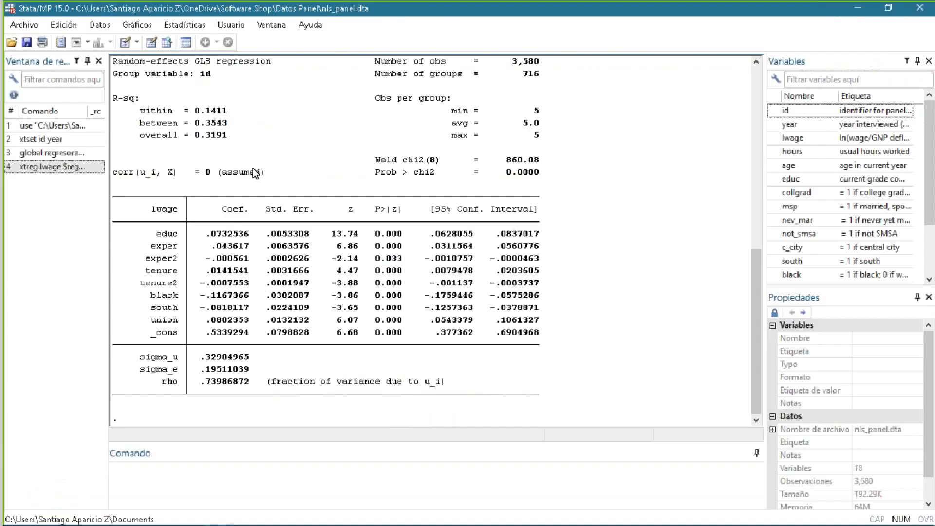
left_click_drag(269, 172, 188, 171)
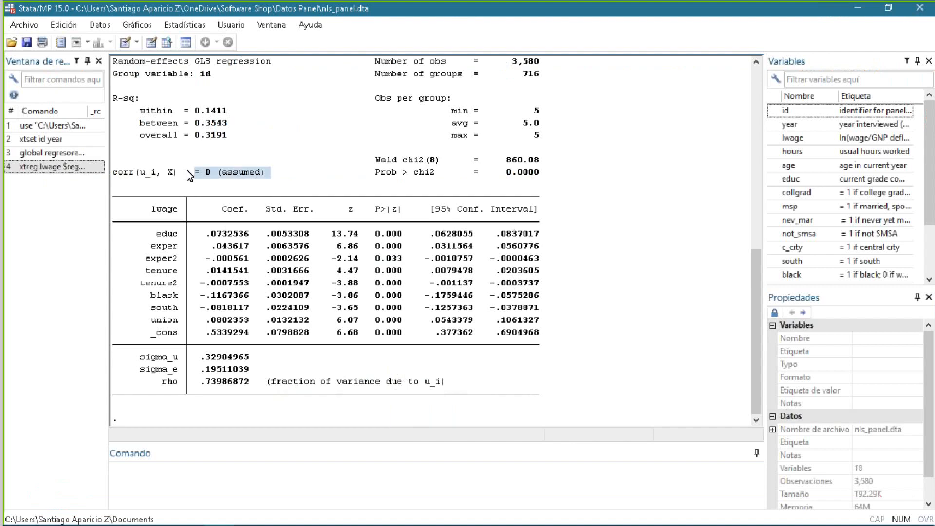
left_click(289, 175)
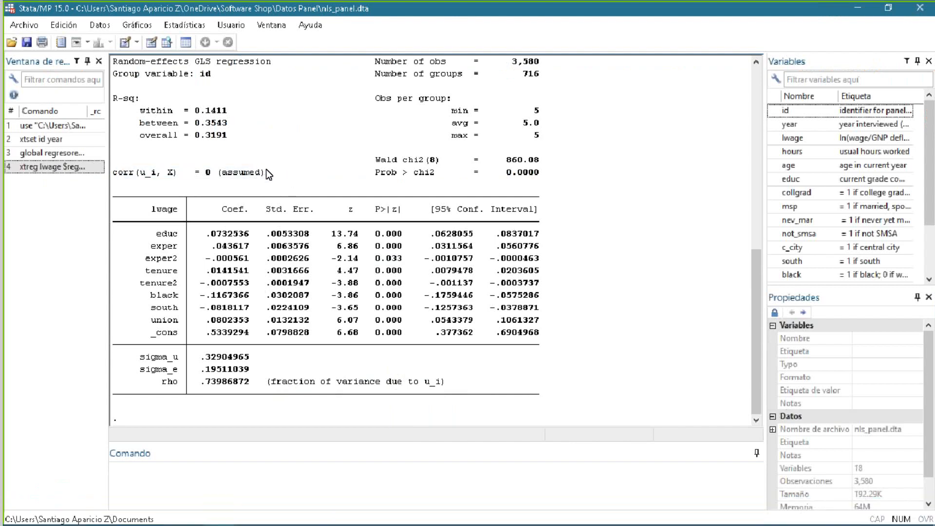
left_click_drag(266, 170, 130, 174)
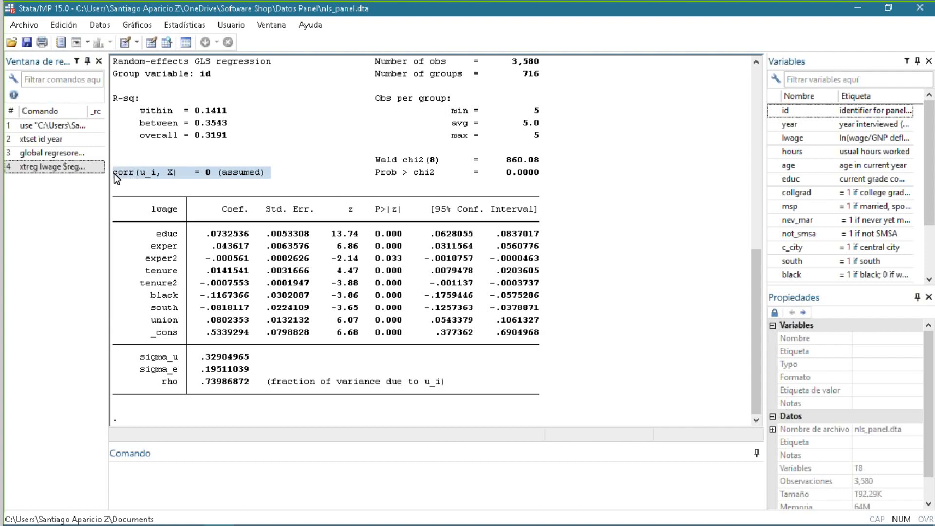
left_click(270, 165)
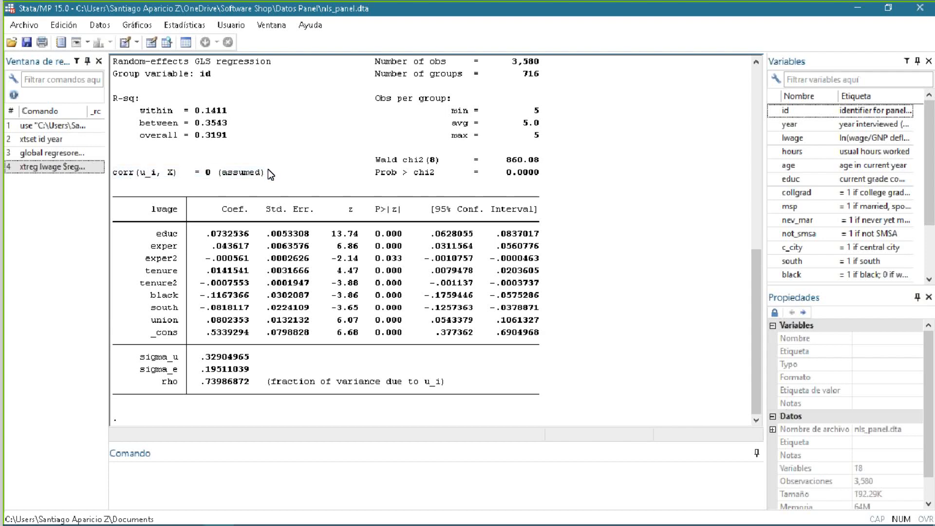
left_click_drag(266, 172, 156, 177)
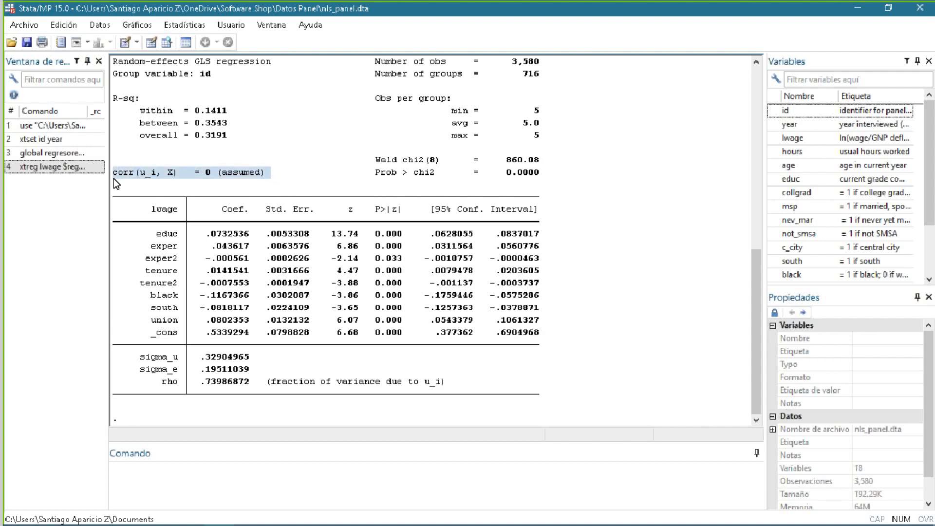
left_click(192, 188)
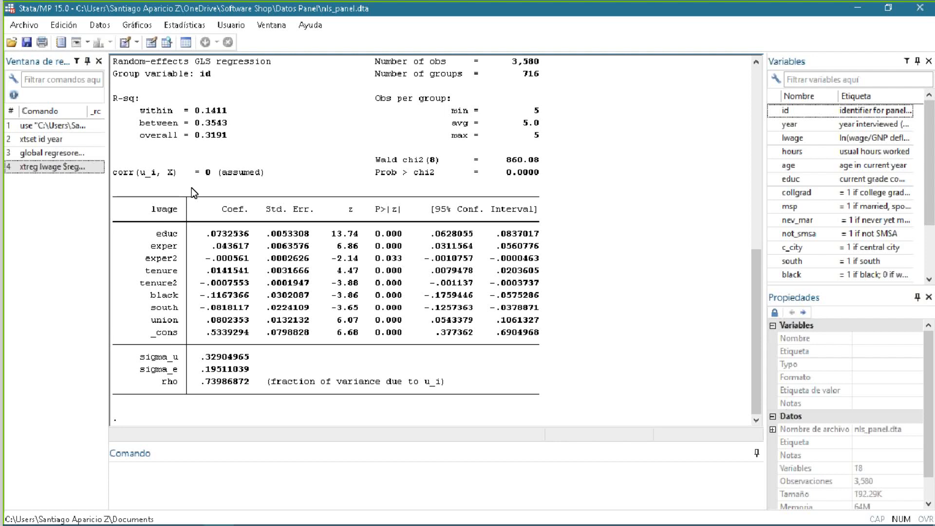
Copy xtreg lwage $regresoresea, re vce(cluster id) from Panel Ejemplo.do into the command line of Stata's main window.
key("alt+Tab")
key("alt+Tab")
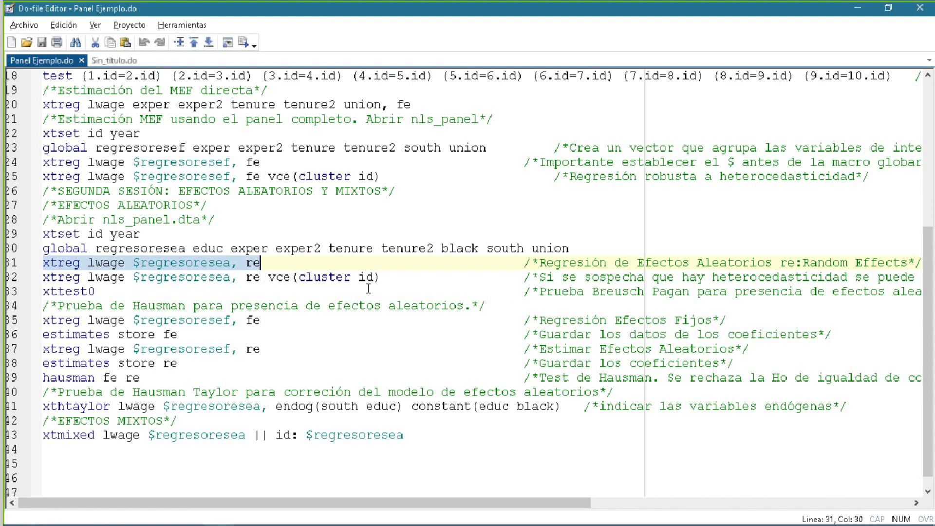
left_click(400, 275)
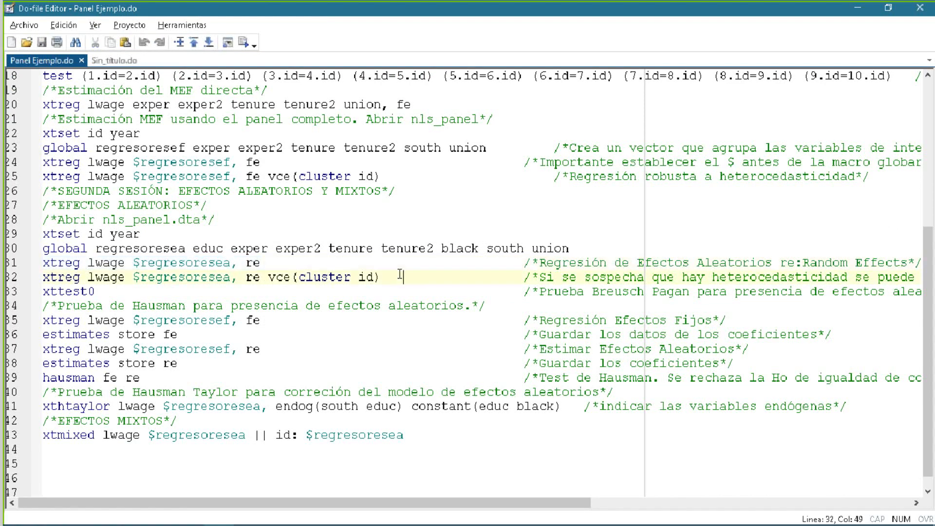
key("alt+Tab")
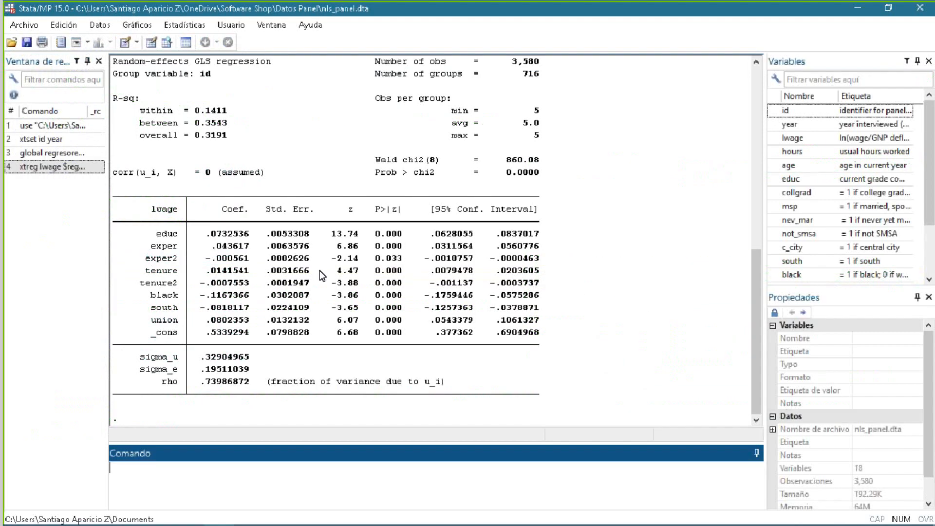
key("alt+Tab")
left_click_drag(381, 277, 45, 278)
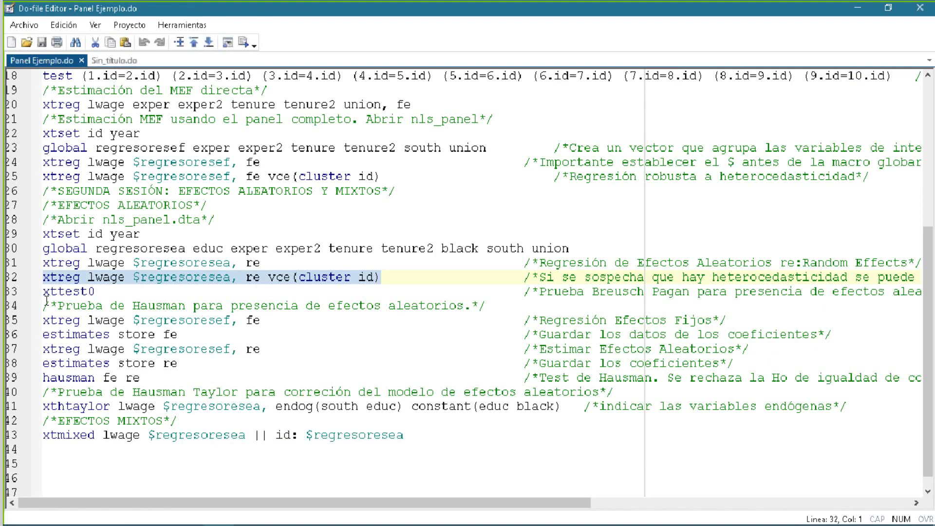
key("ctrl+c")
key("alt+Tab")
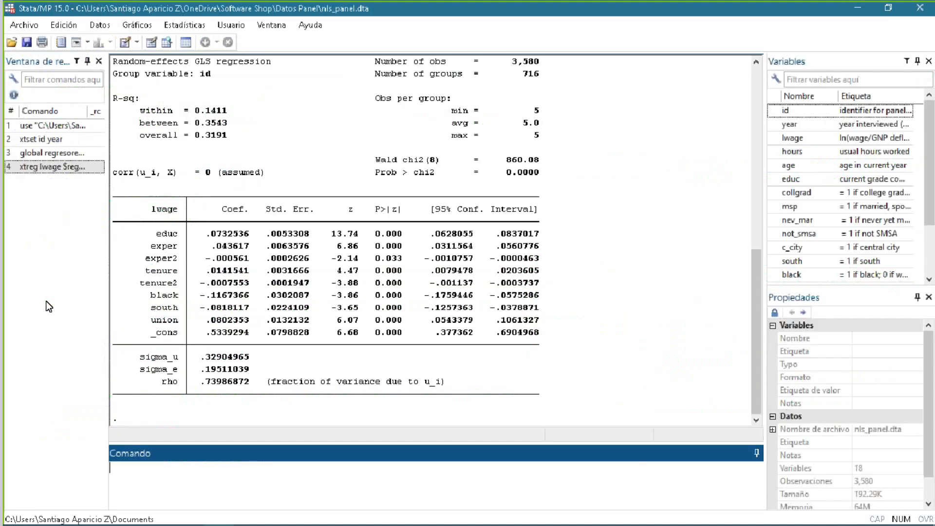
key("ctrl+v")
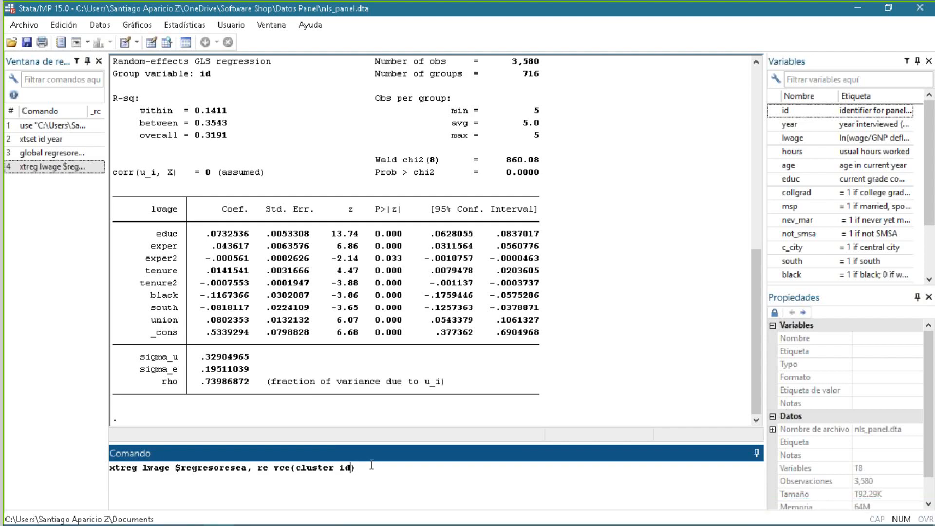
Enlarge the command text and examine the vce(cluster id) option, temporarily giving the command area more height.
key("ctrl+Left")
key("ctrl+Left")
key("Right")
key("Right")
left_click_drag(391, 439, 396, 335)
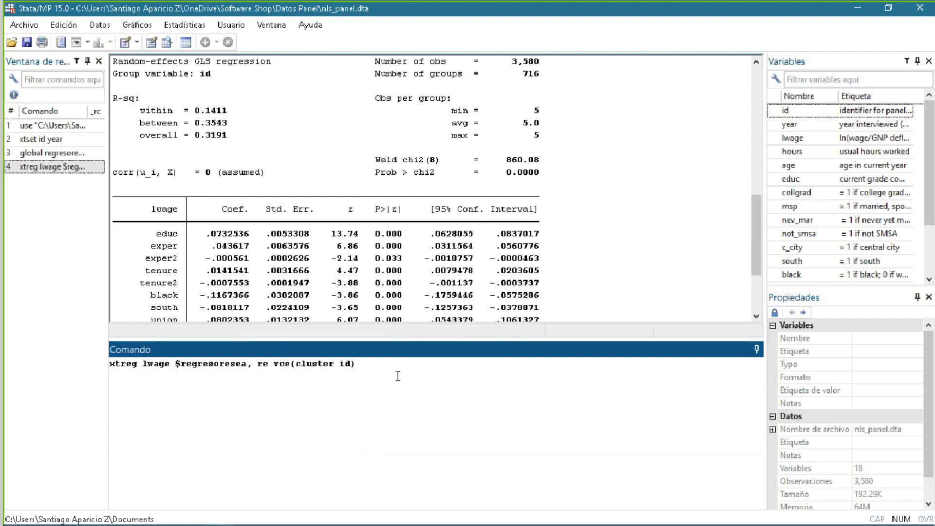
scroll(398, 376, "up", 3)
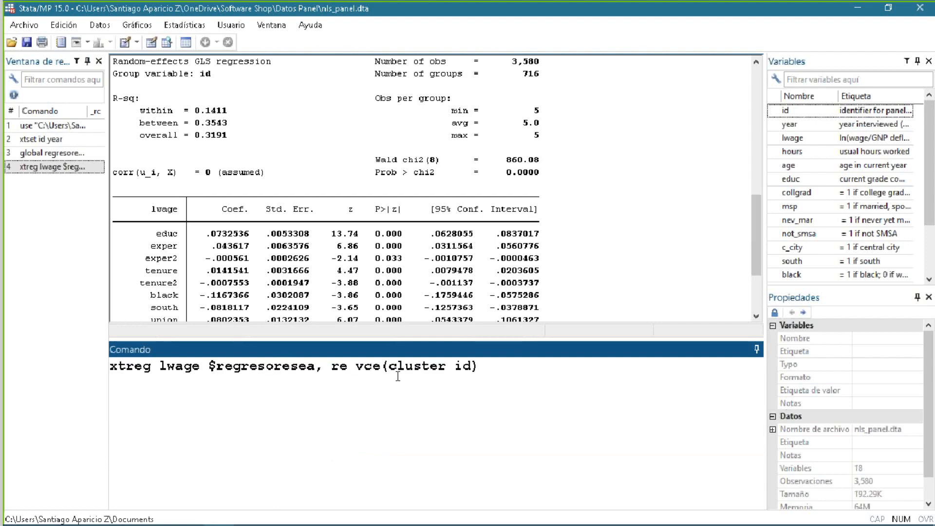
left_click_drag(447, 365, 390, 366)
left_click(466, 365)
left_click_drag(467, 336, 465, 431)
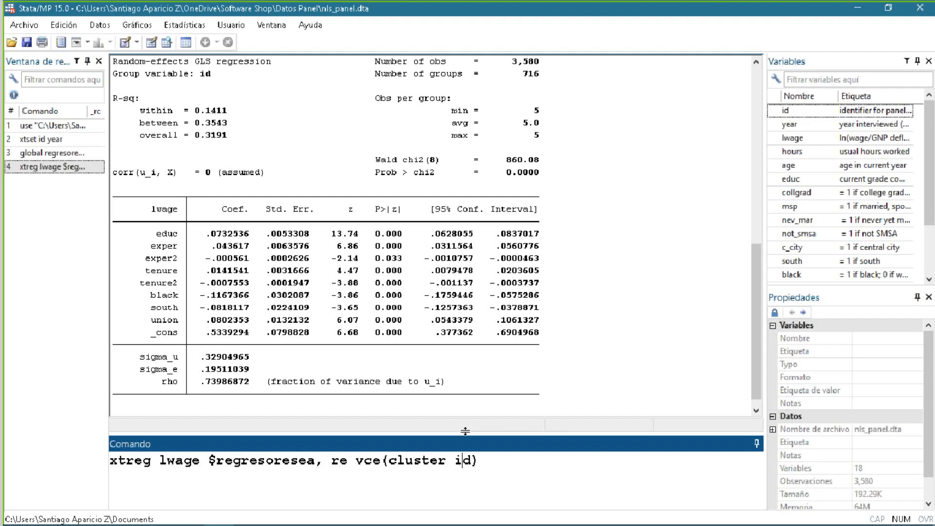
Run the entered xtreg command to estimate the random-effects model with standard errors clustered by id.
key("Right")
key("Right")
key("Return")
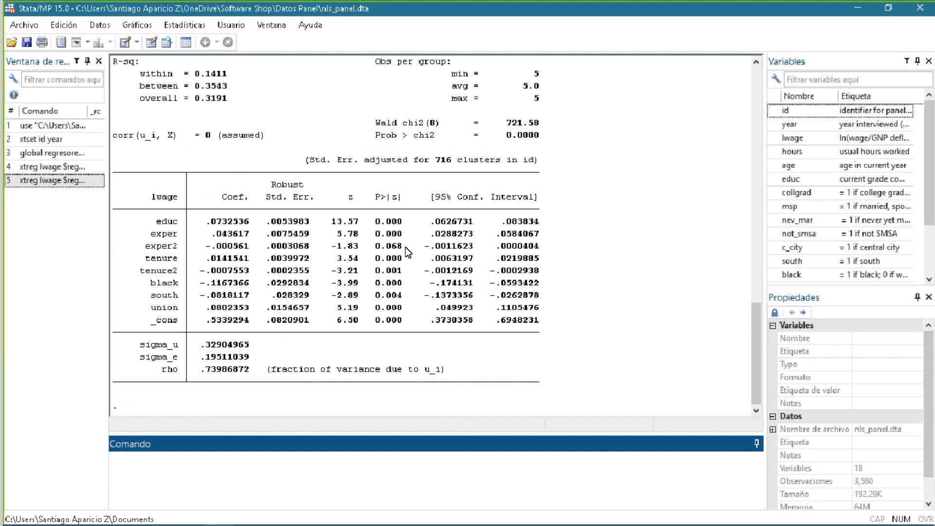
Examine the cluster-robust coefficients and the xttest0 Breusch-Pagan line in Panel Ejemplo.do, switching between the do-file and Stata's main window.
left_click(375, 252)
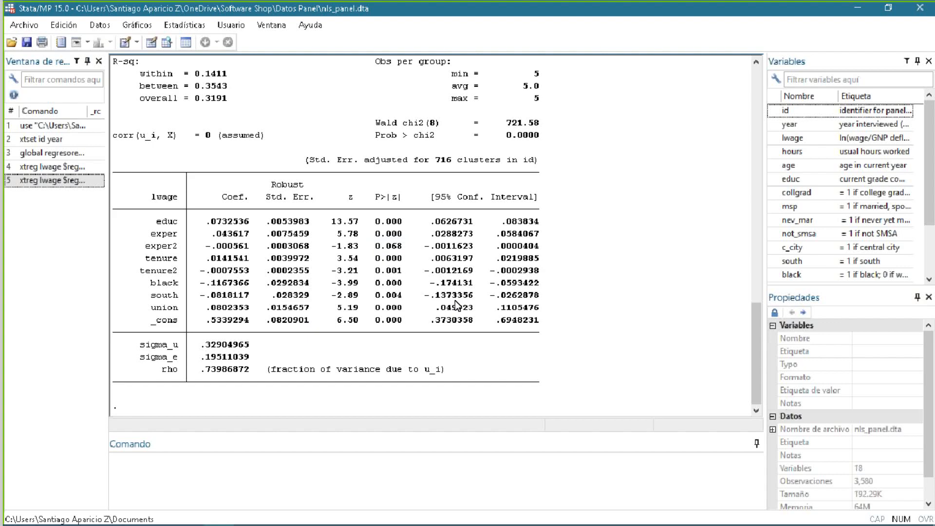
left_click(237, 470)
key("alt+Tab")
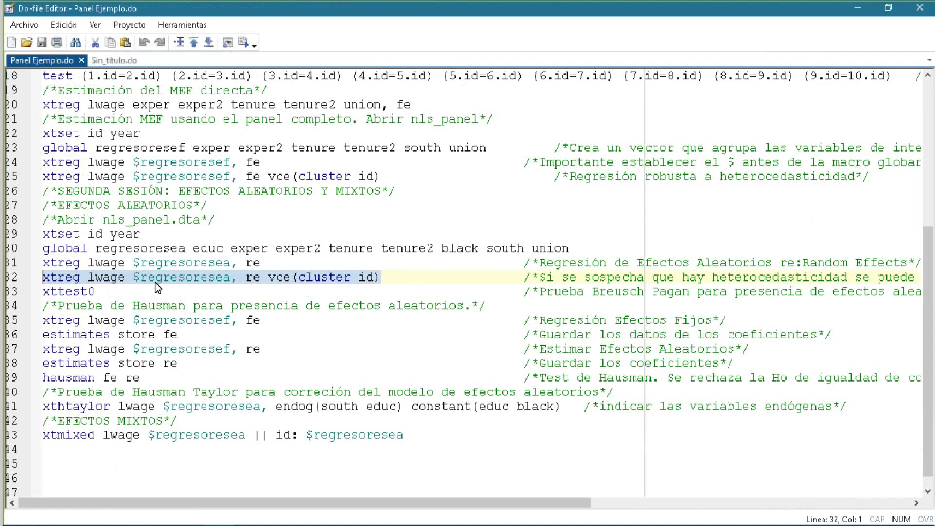
key("alt+Tab")
key("alt+Tab")
left_click(171, 288)
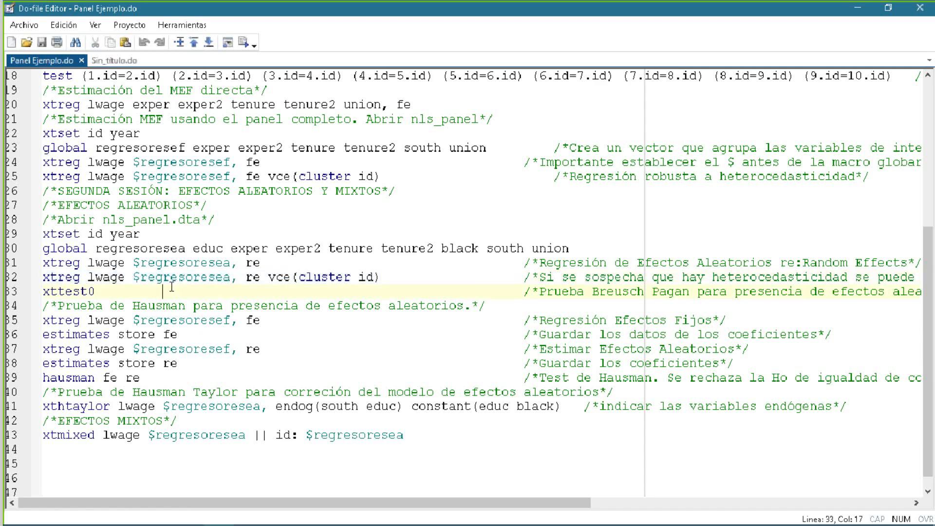
key("Left")
key("Left")
key("alt+Tab")
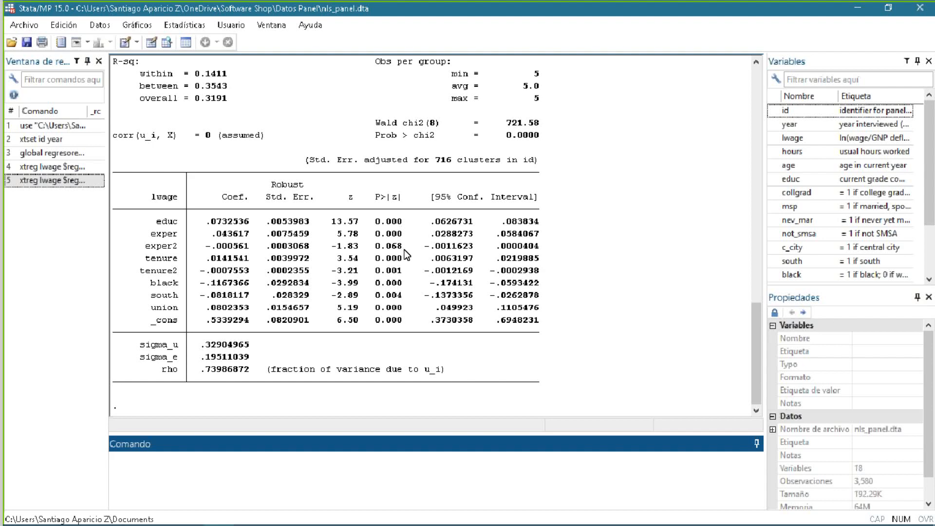
Check the xttest0 line in Panel Ejemplo.do and run xttest0 in Stata's main window to test for random effects.
key("alt+Tab")
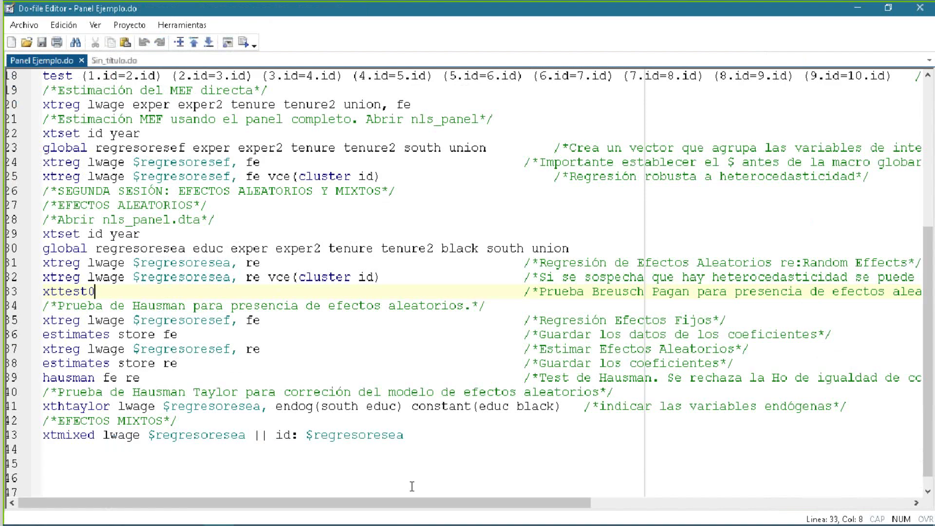
left_click_drag(407, 503, 241, 506)
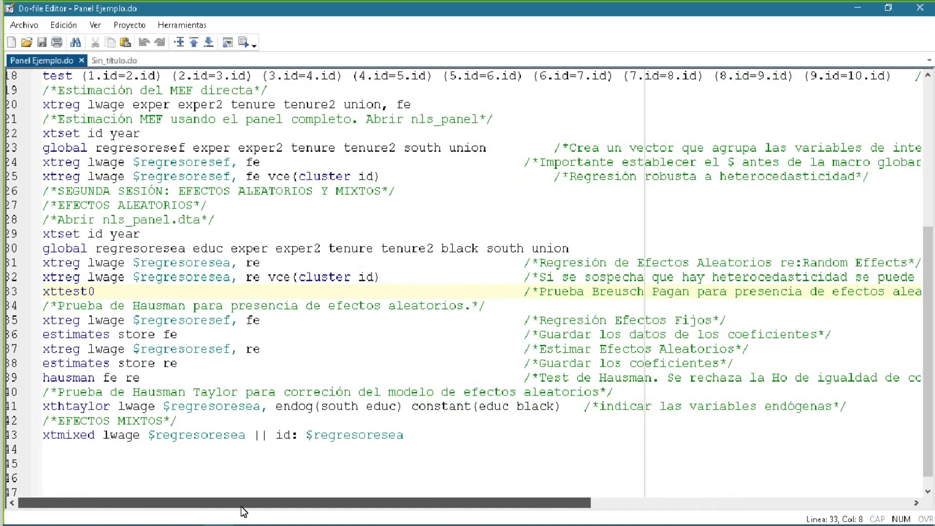
key("alt+Tab")
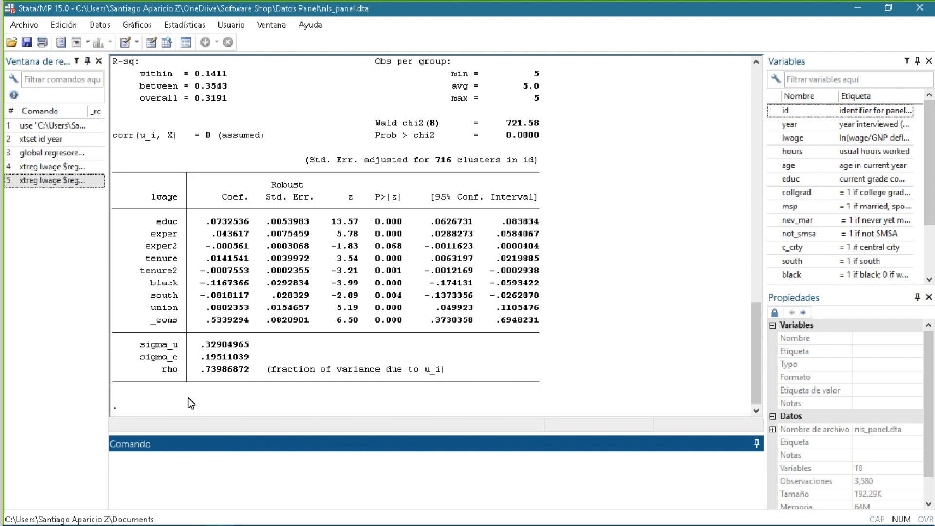
key("alt+Tab")
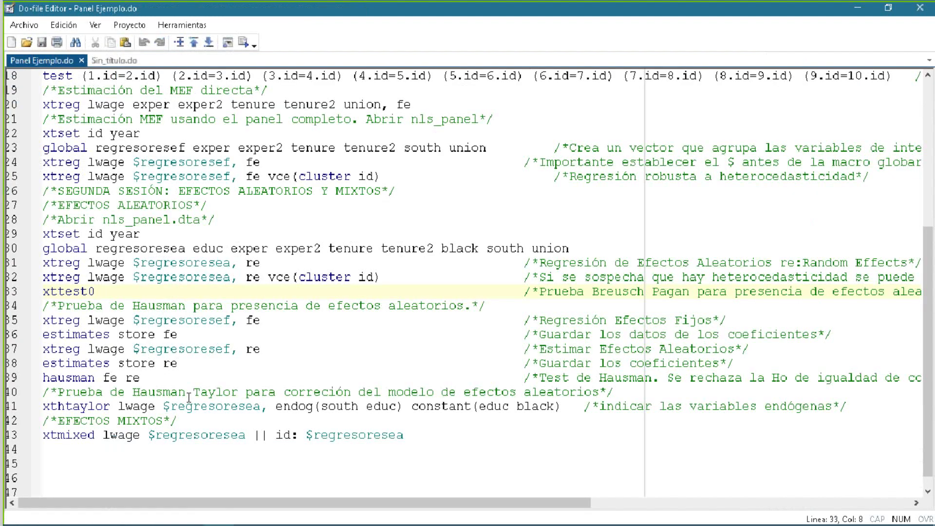
key("alt+Tab")
type("xttest")
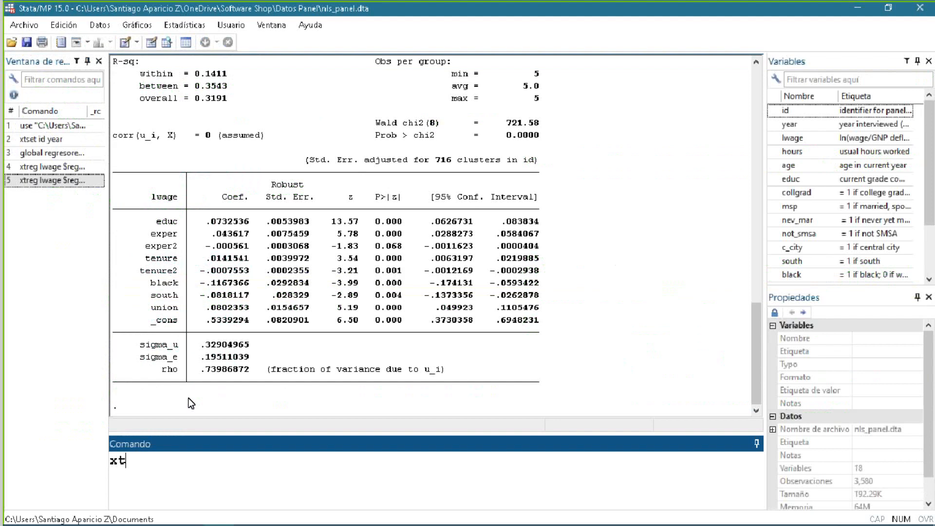
type("0")
key("Return")
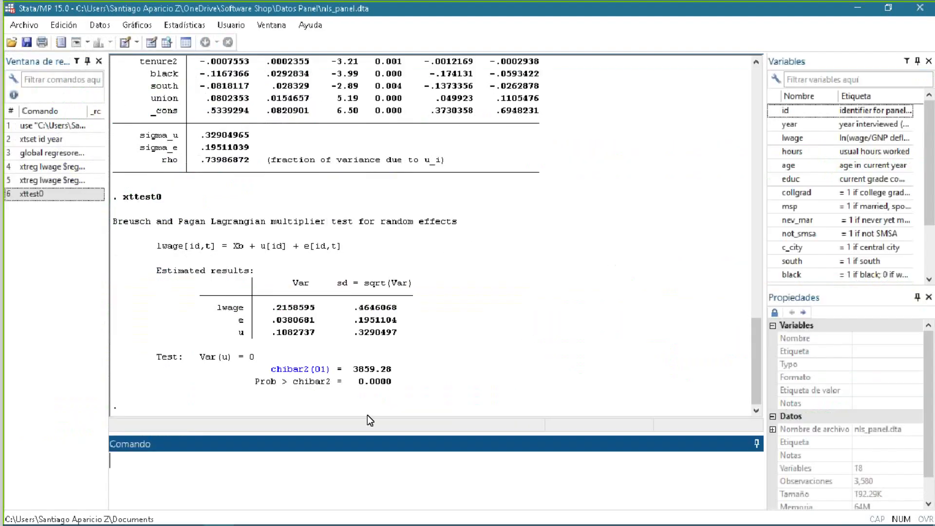
Examine the Prob > chibar2 line of the Breusch-Pagan output against the hypotheses on the Prueba Breusch Pagan slide.
key("alt+Tab")
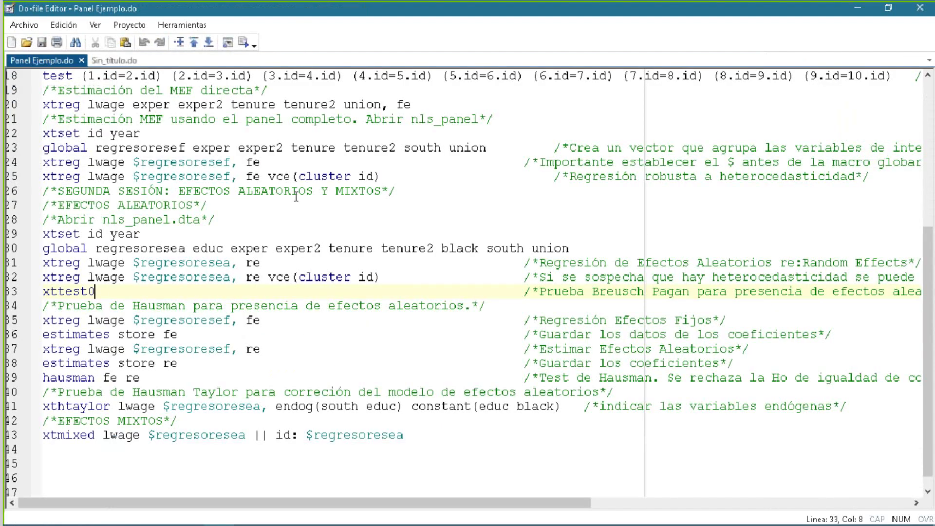
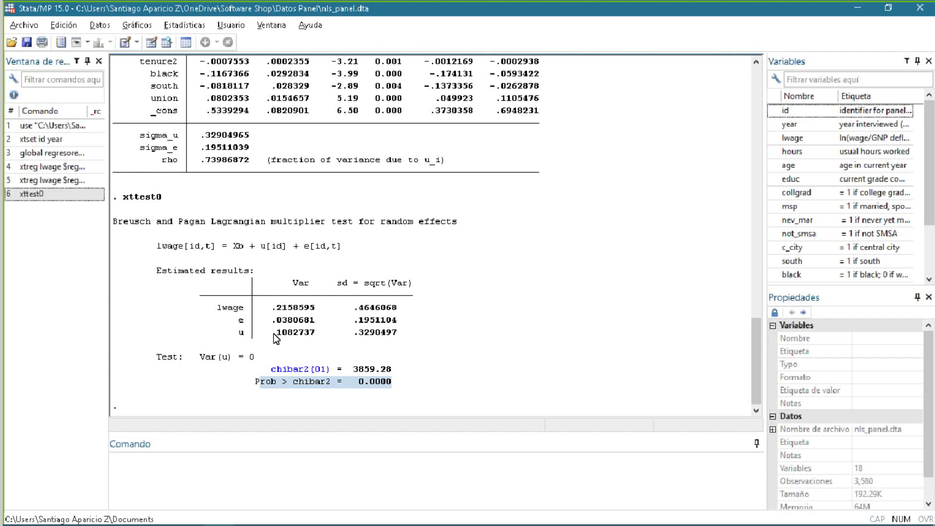
left_click(307, 385)
left_click_drag(253, 382, 355, 390)
left_click(392, 385)
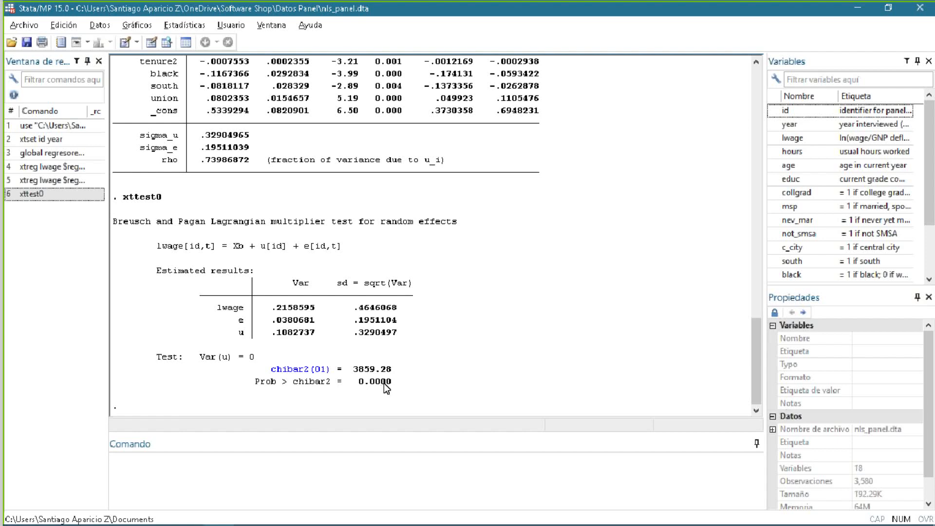
key("alt+Tab")
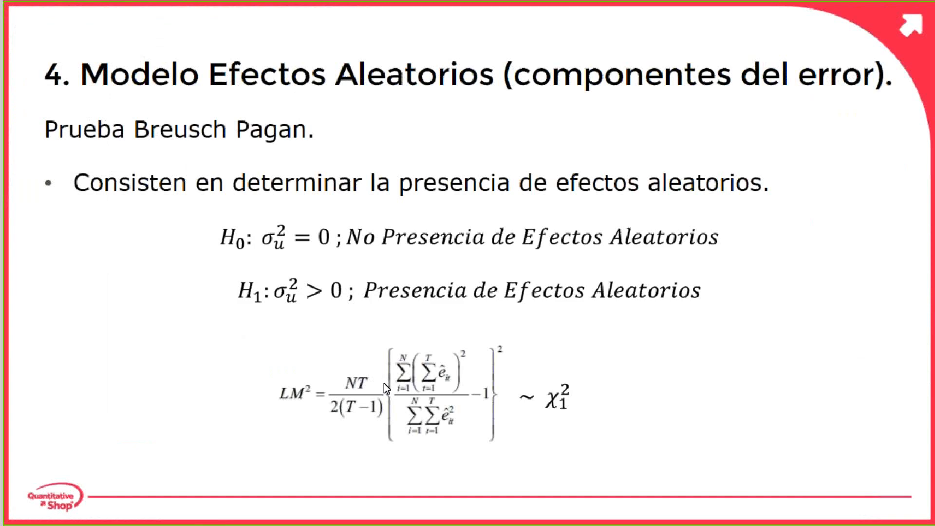
key("alt+Tab")
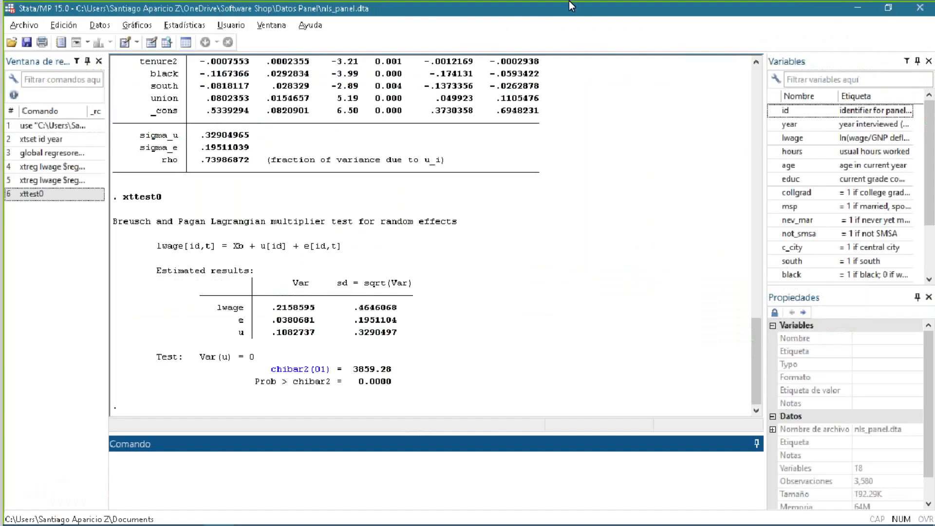
left_click(617, 16)
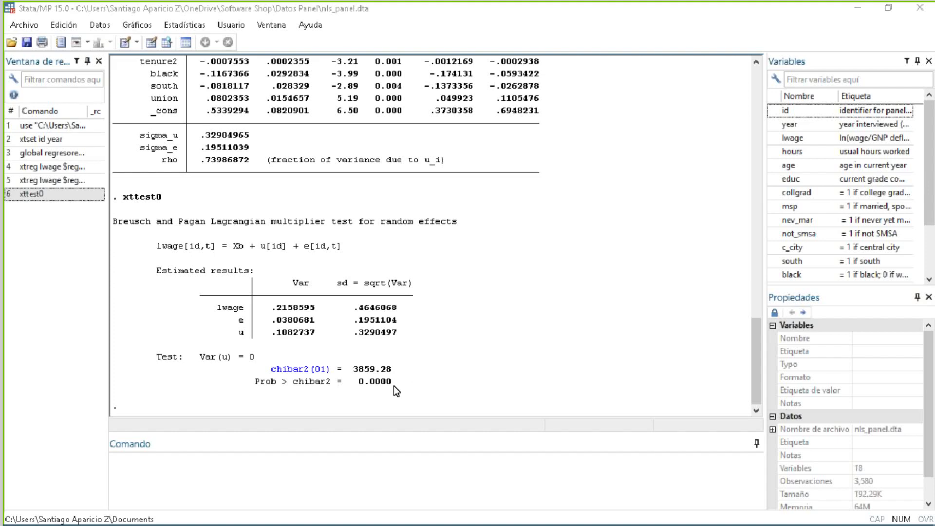
key("alt+Tab")
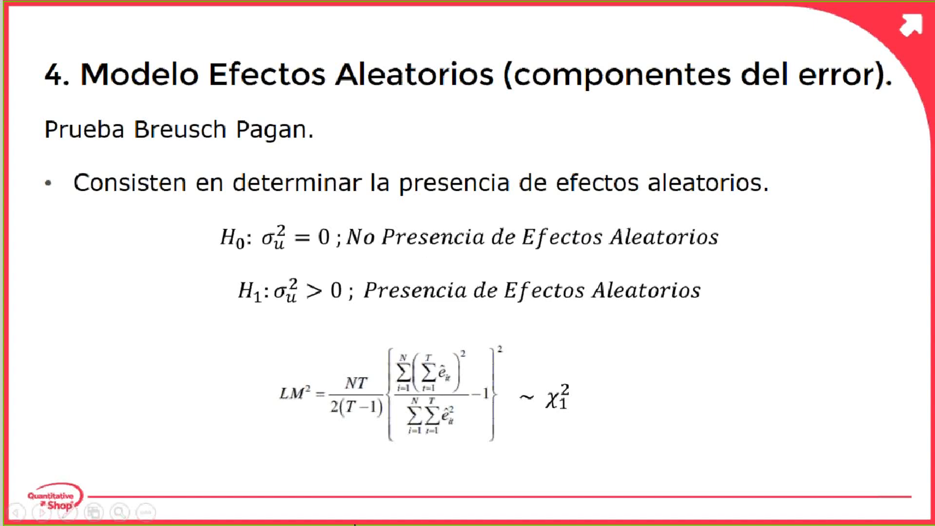
key("alt+Tab")
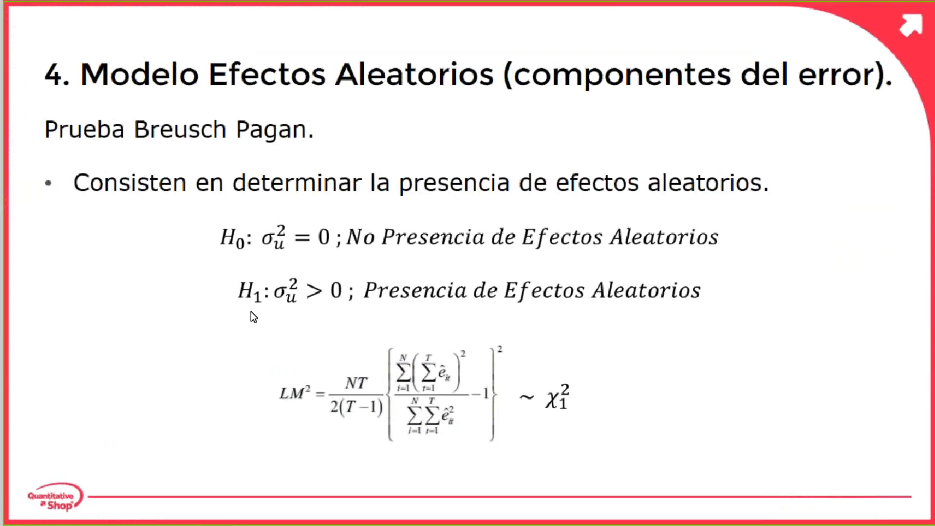
left_click(324, 281)
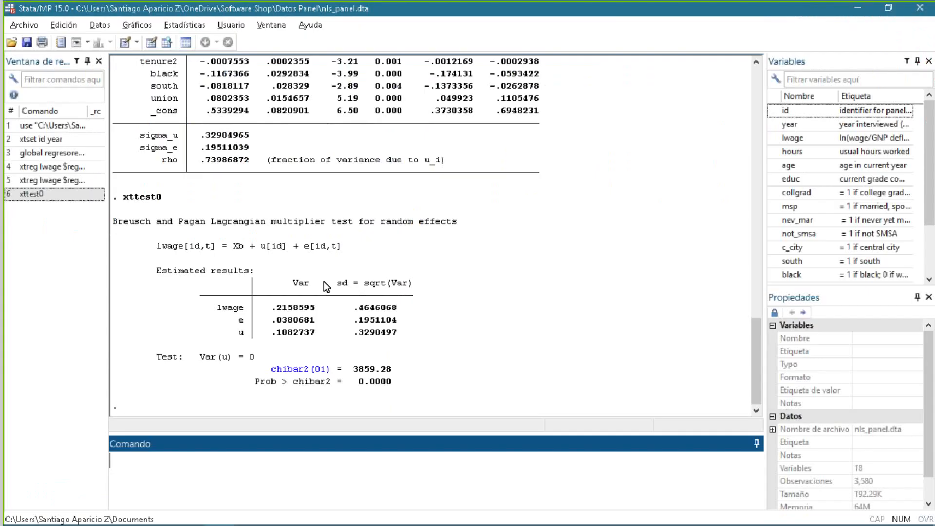
Switch to Panel Ejemplo.do and examine the Hausman test commands, from xtreg lwage $regresoresef, fe to the re estimation.
key("alt+Tab")
key("alt+Tab")
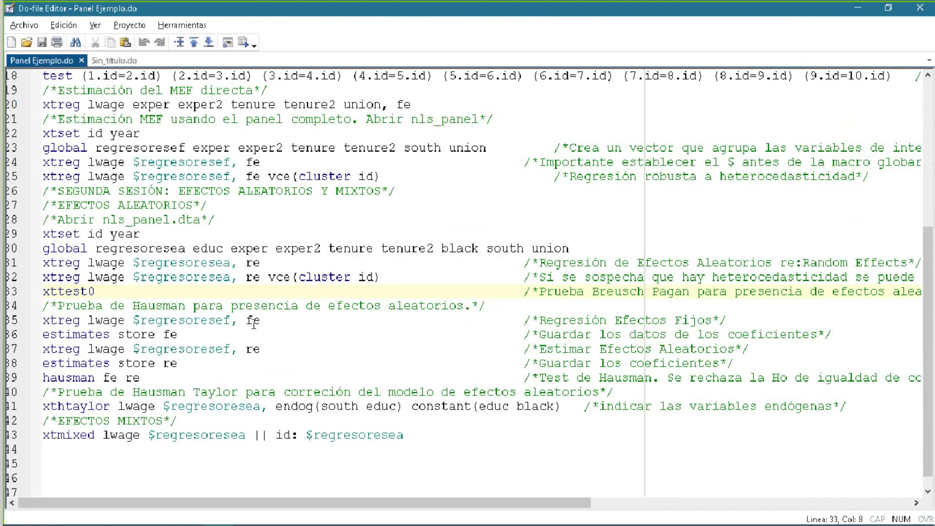
left_click(293, 318)
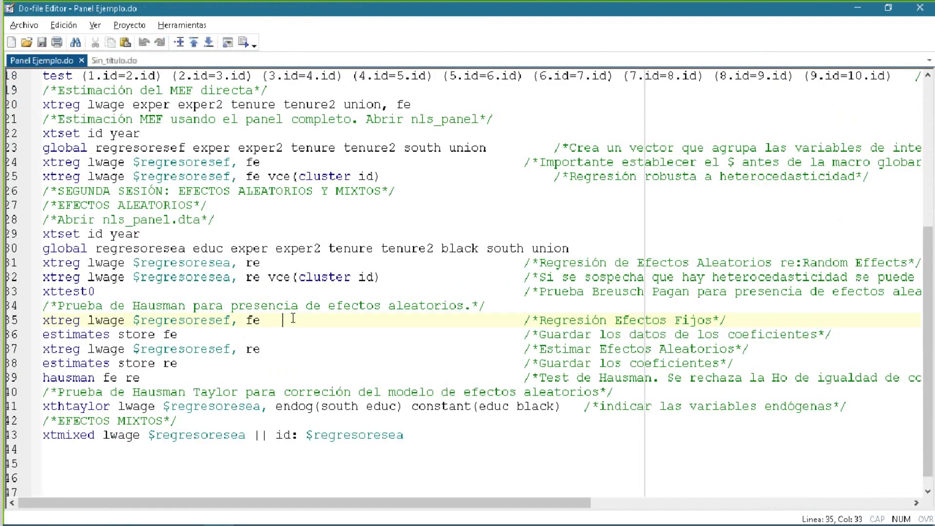
left_click(262, 320)
key("Down")
key("Down")
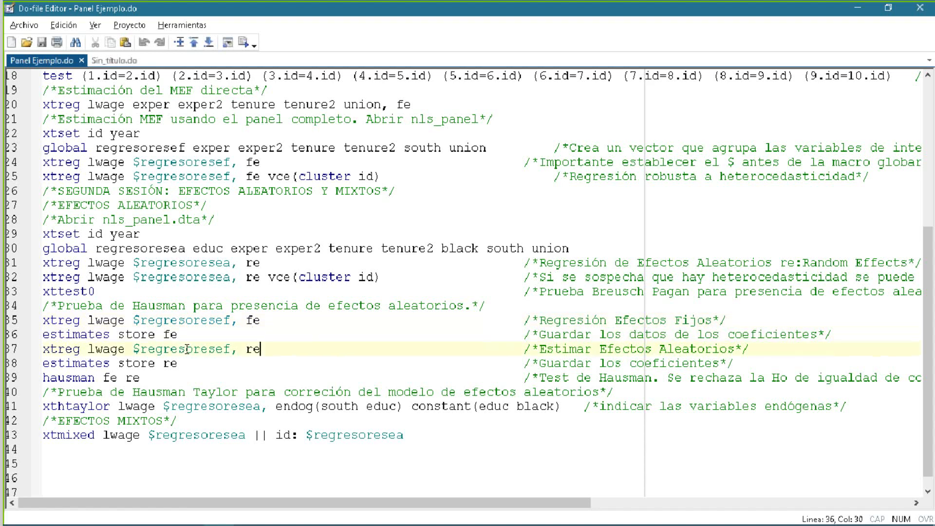
key("Up")
key("Up")
key("Down")
key("Down")
key("Up")
key("Up")
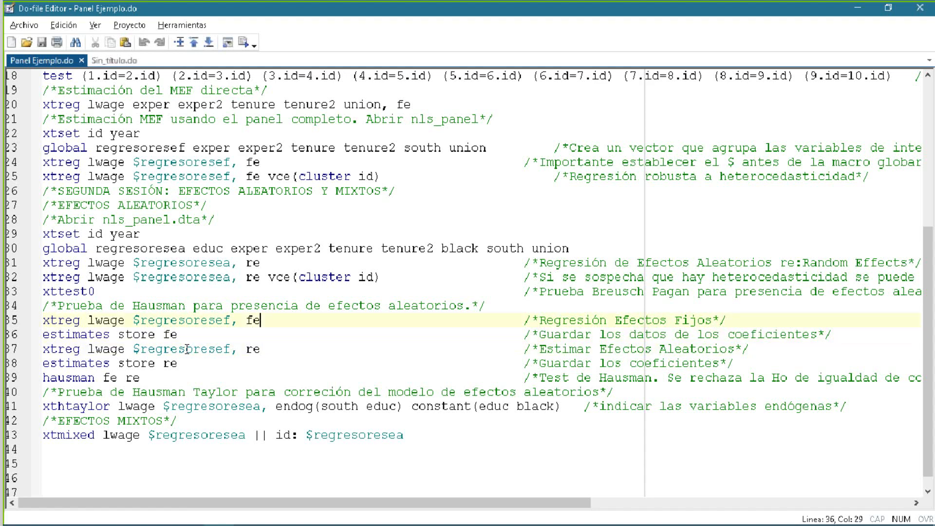
key("Down")
key("Down")
key("Up")
left_click(266, 320)
left_click(535, 22)
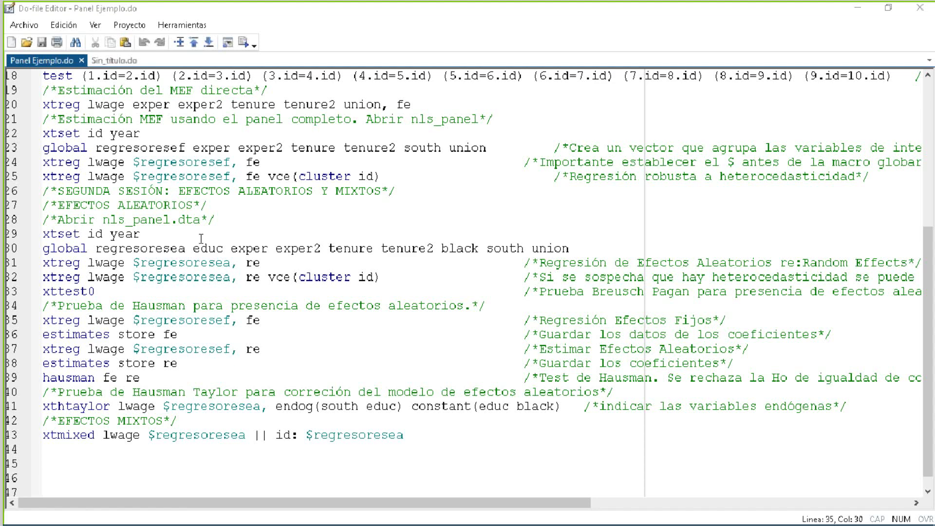
Compare the two regressor lists in Panel Ejemplo.do and run global regresoresef exper exper2 tenure tenure2 south union in Stata's main window.
left_click_drag(199, 250, 215, 254)
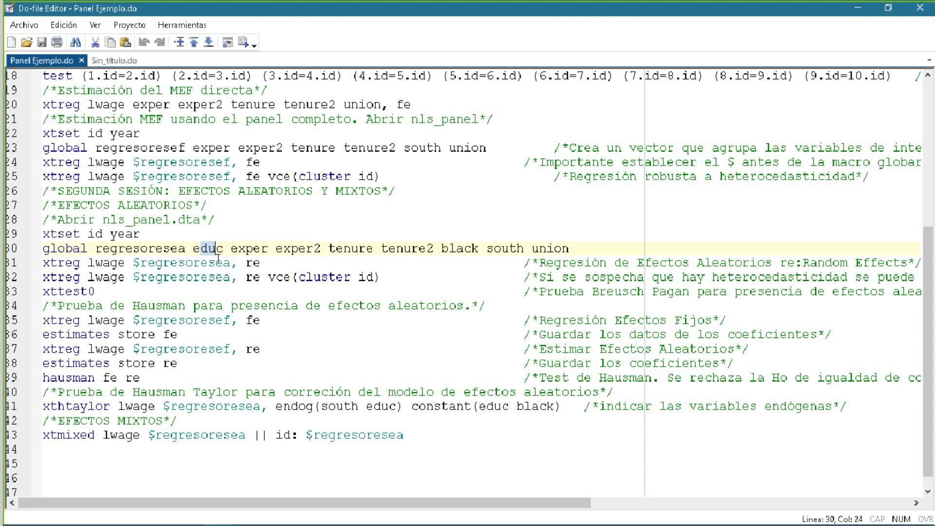
left_click(218, 263)
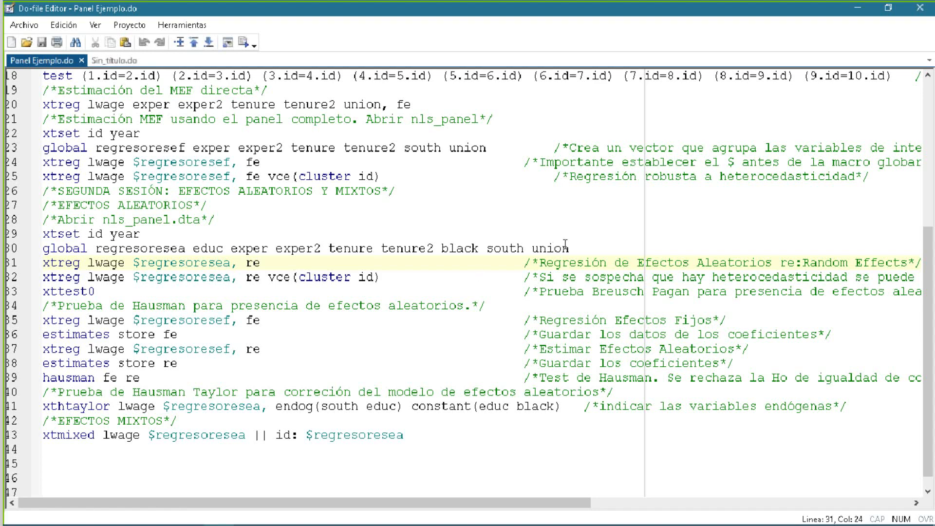
left_click_drag(568, 249, 134, 251)
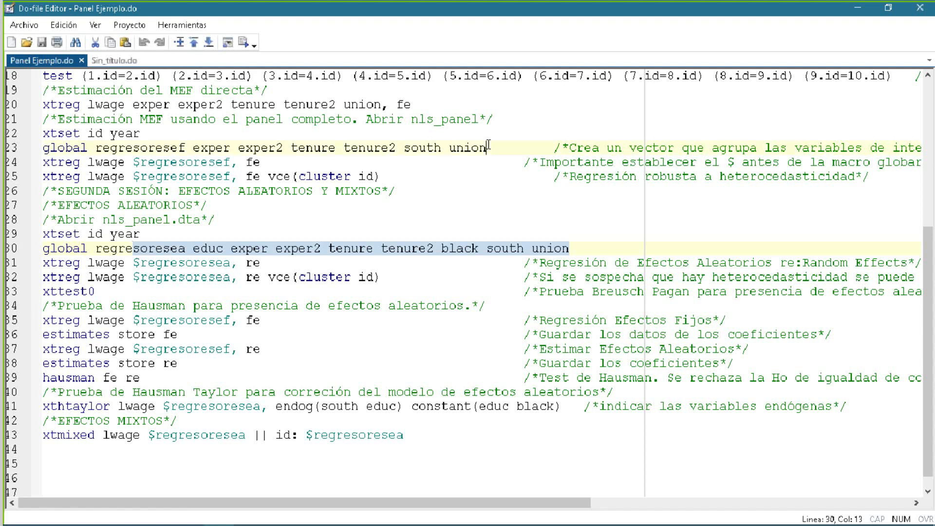
left_click_drag(486, 147, 44, 149)
key("ctrl+c")
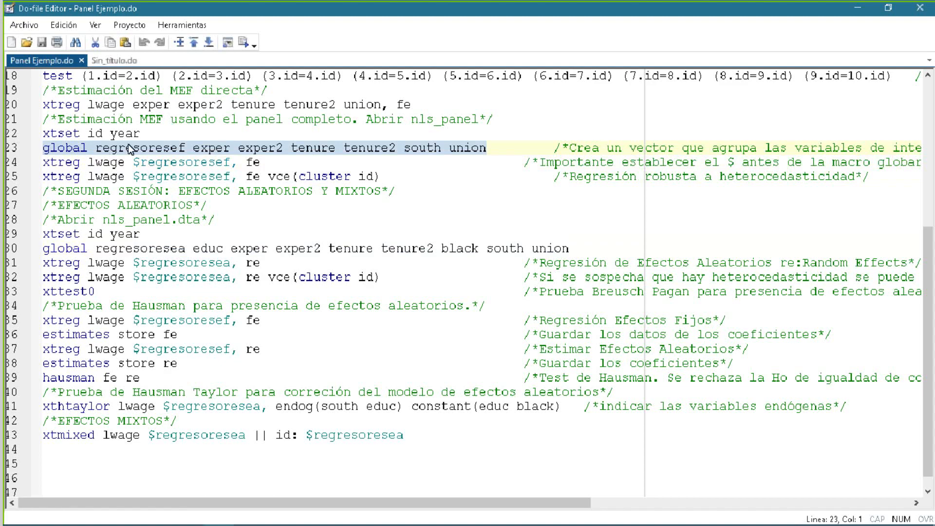
key("alt+Tab")
key("ctrl+v")
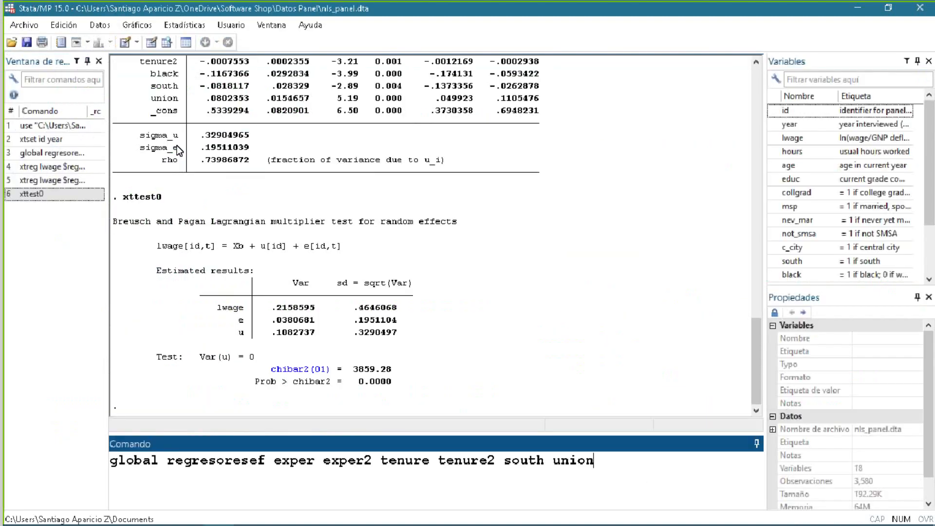
key("Return")
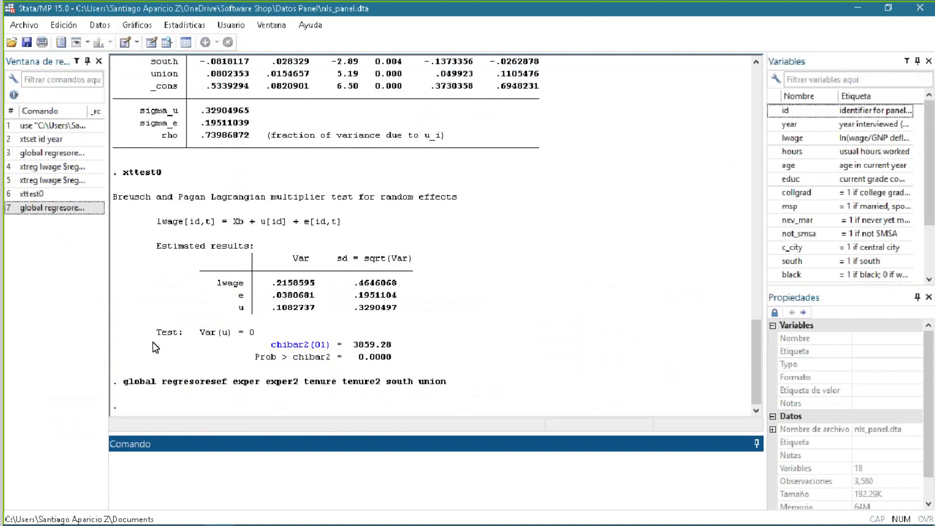
Copy xtreg lwage $regresoresef, fe from Panel Ejemplo.do, run it in Stata's main window, and return to the do-file.
key("alt+Tab")
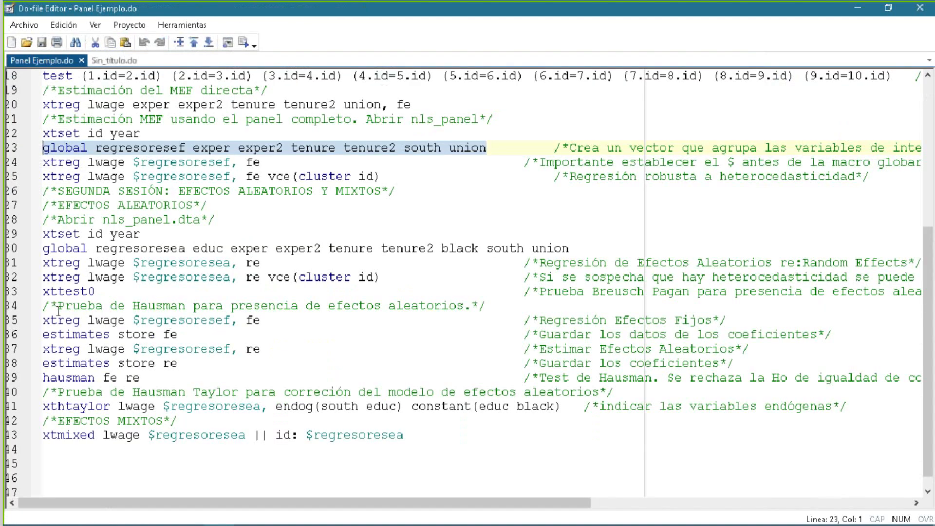
left_click(44, 320)
left_click_drag(44, 320, 272, 320)
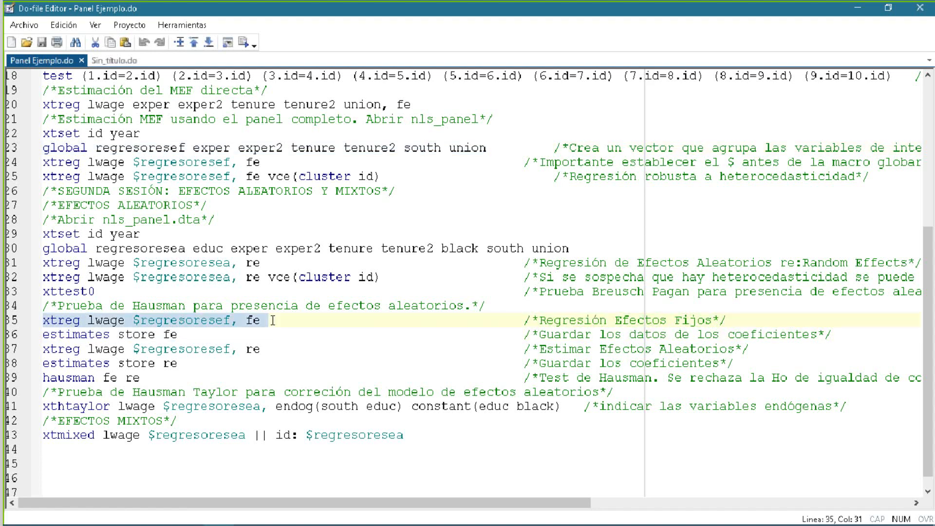
key("ctrl+c")
key("alt+Tab")
key("ctrl+v")
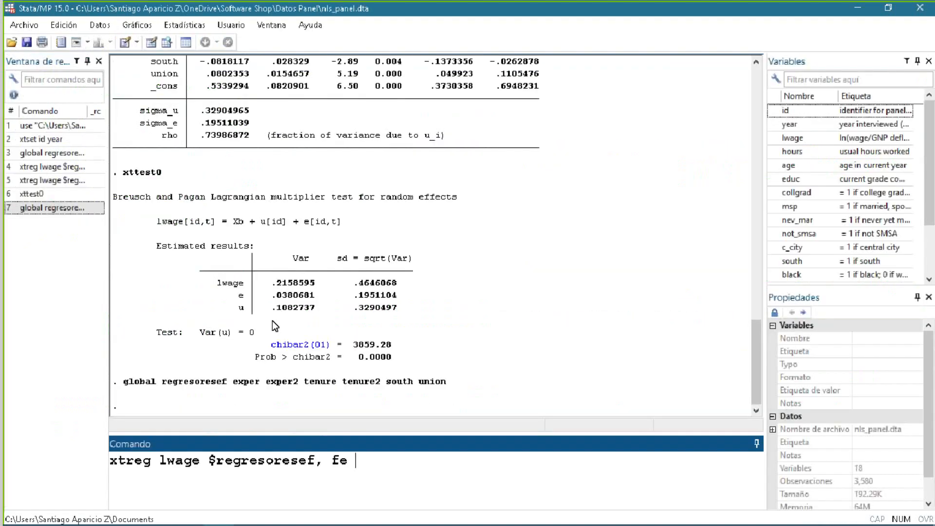
key("Left")
key("Left")
key("Left")
key("Left")
key("Left")
key("Left")
key("Left")
key("Left")
key("Left")
key("Left")
key("Left")
key("Left")
key("Left")
key("Left")
key("Left")
key("Left")
key("Left")
key("Left")
key("Left")
key("Right")
key("Right")
key("Right")
key("Right")
key("Right")
key("Right")
key("Right")
key("Right")
key("Right")
key("Right")
key("Right")
key("Right")
key("Right")
key("Right")
key("Right")
key("Right")
key("Right")
key("Return")
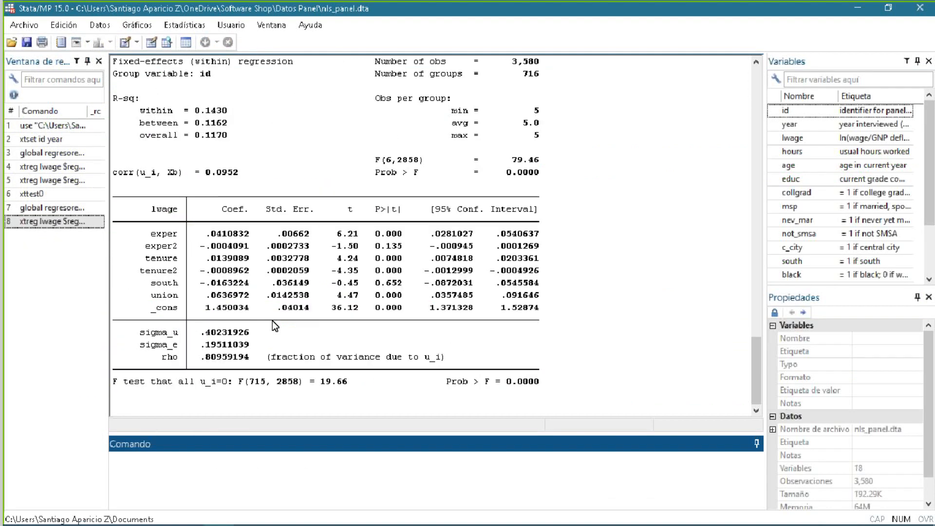
key("alt+Tab")
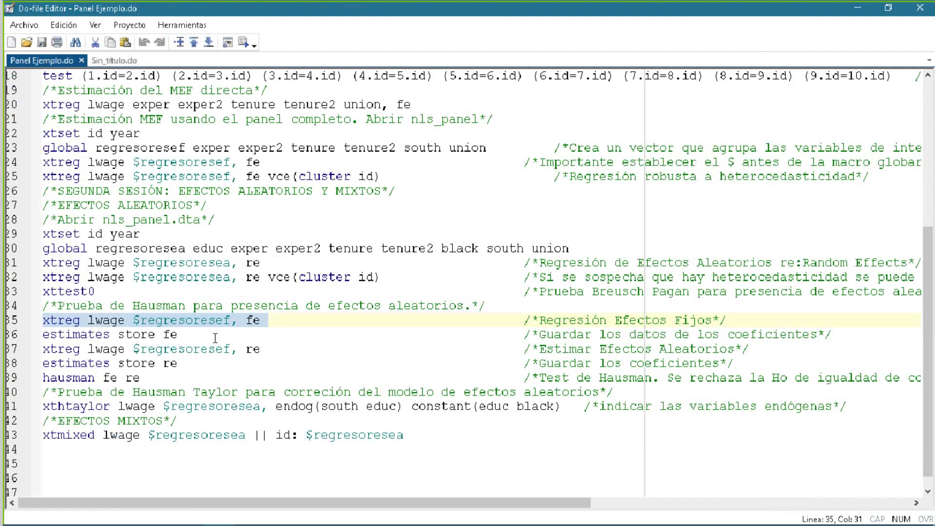
Store the fixed-effects results by running estimates store fe from Panel Ejemplo.do, and return to the do-file.
left_click_drag(178, 334, 27, 336)
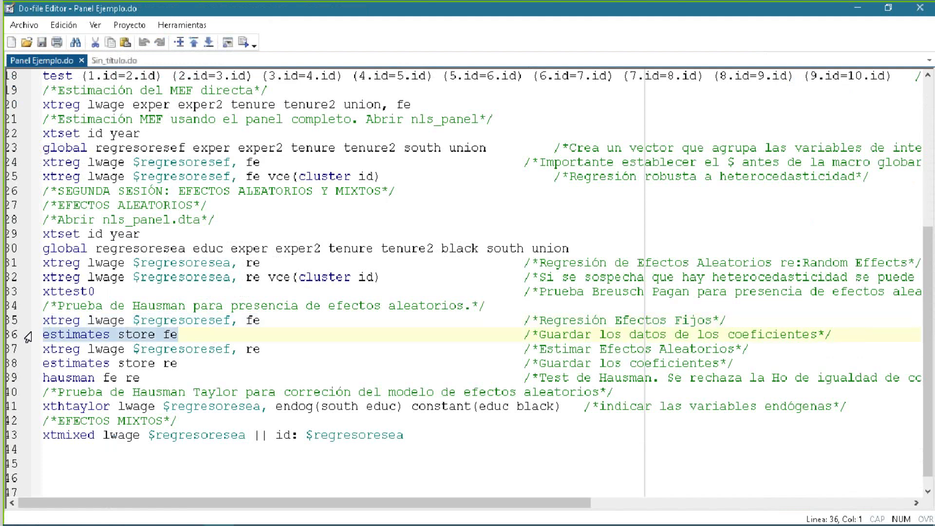
left_click(190, 334)
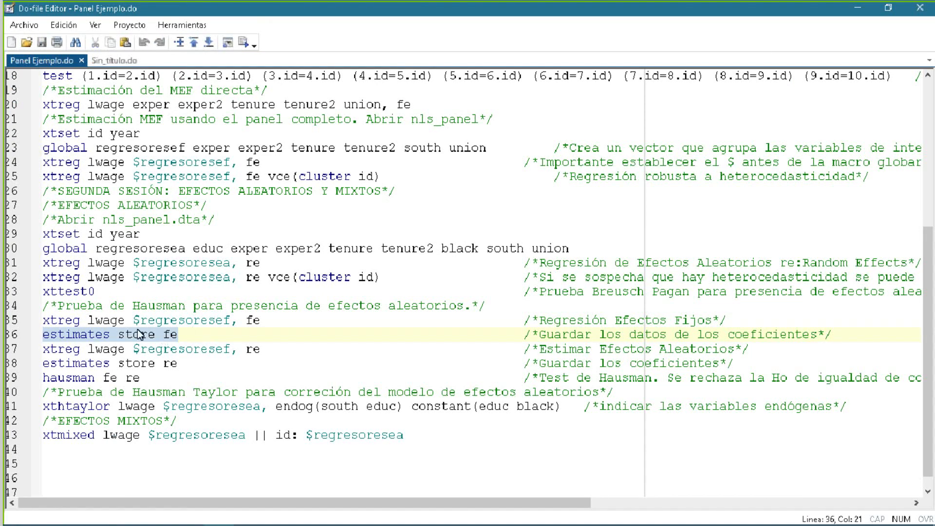
key("ctrl+d")
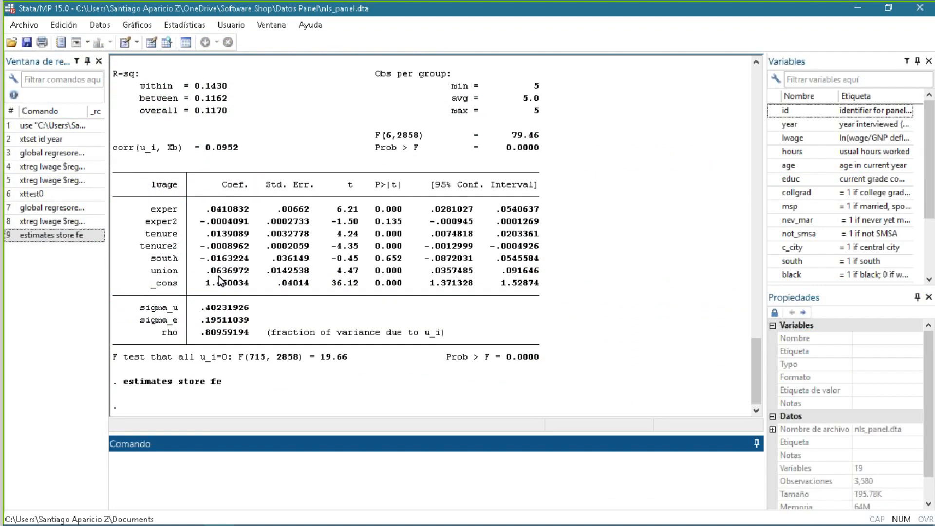
key("alt+Tab")
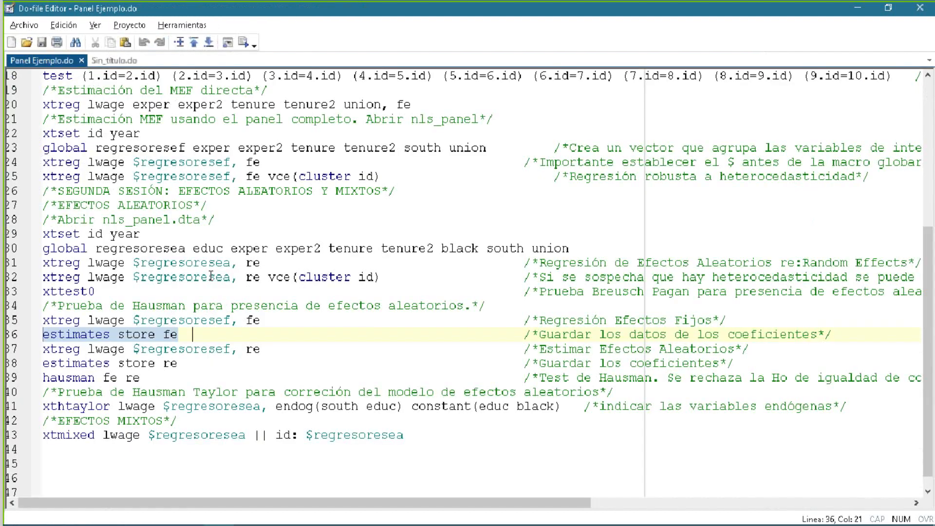
Copy xtreg lwage $regresoresef, re from Panel Ejemplo.do, run it in Stata's main window, and return to the do-file.
left_click_drag(263, 350, 42, 349)
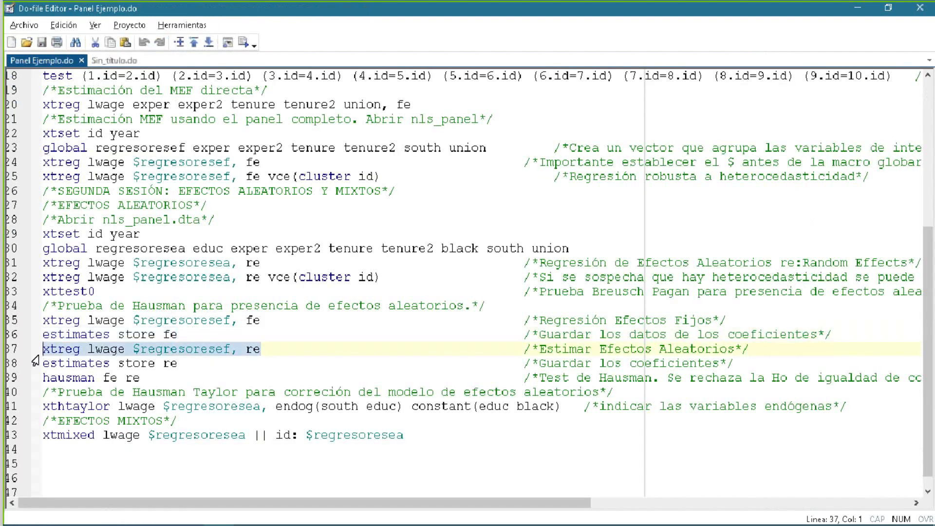
key("ctrl+c")
key("alt+Tab")
key("ctrl+v")
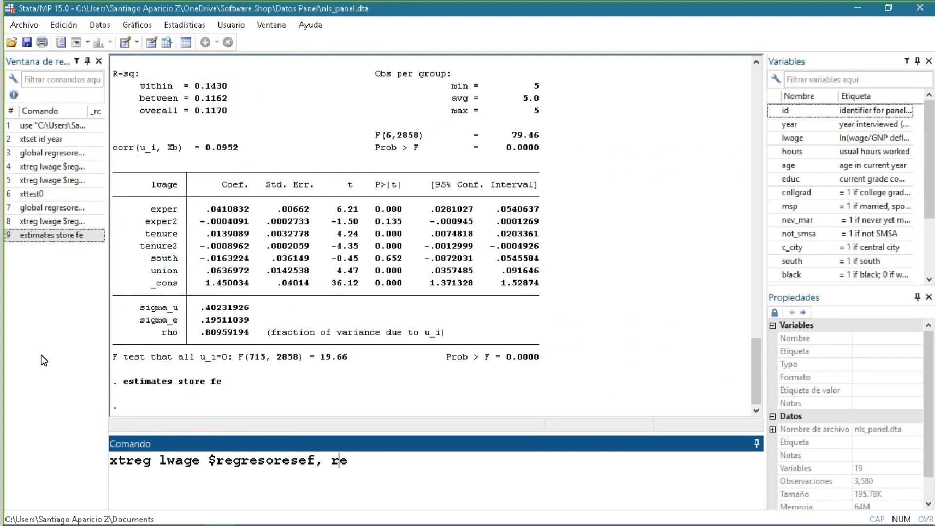
key("Return")
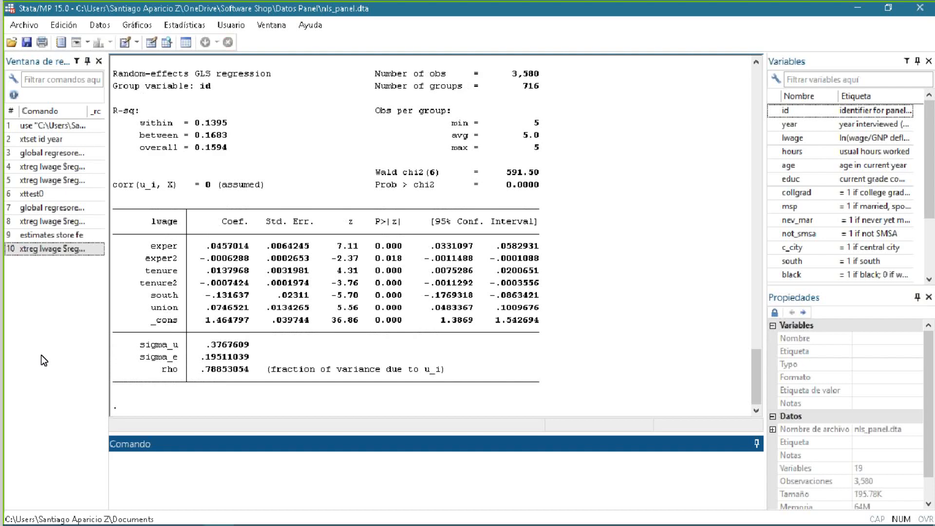
key("alt+Tab")
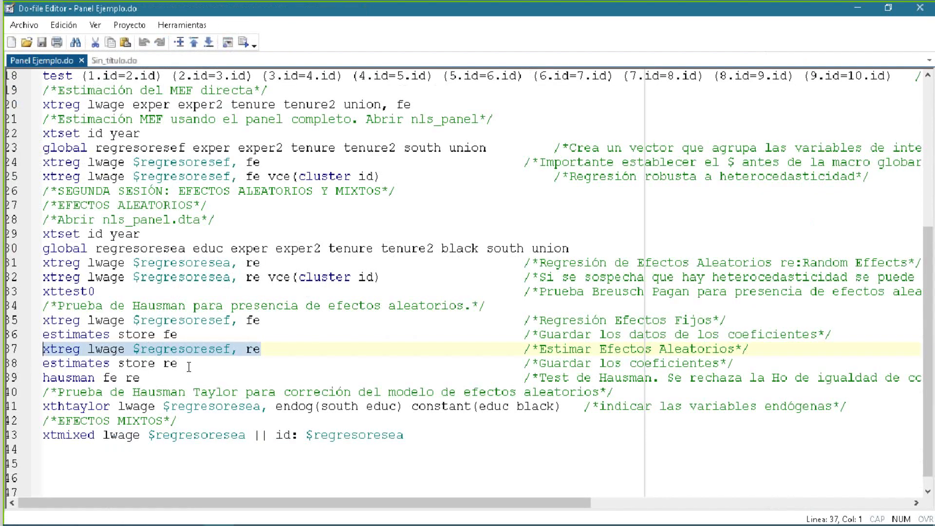
Copy estimates store re from Panel Ejemplo.do, run it in Stata's main window, and return to the do-file.
left_click_drag(188, 364, 37, 370)
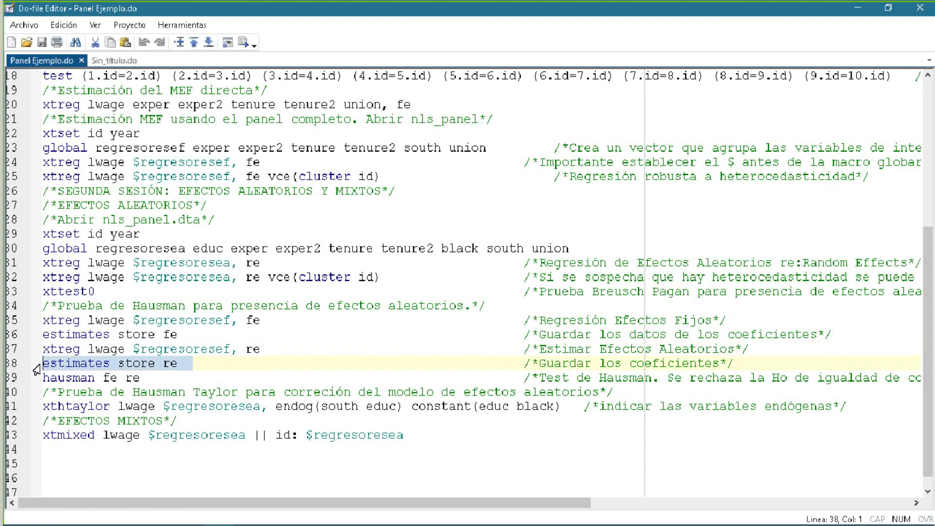
key("ctrl+c")
key("alt+Tab")
key("ctrl+v")
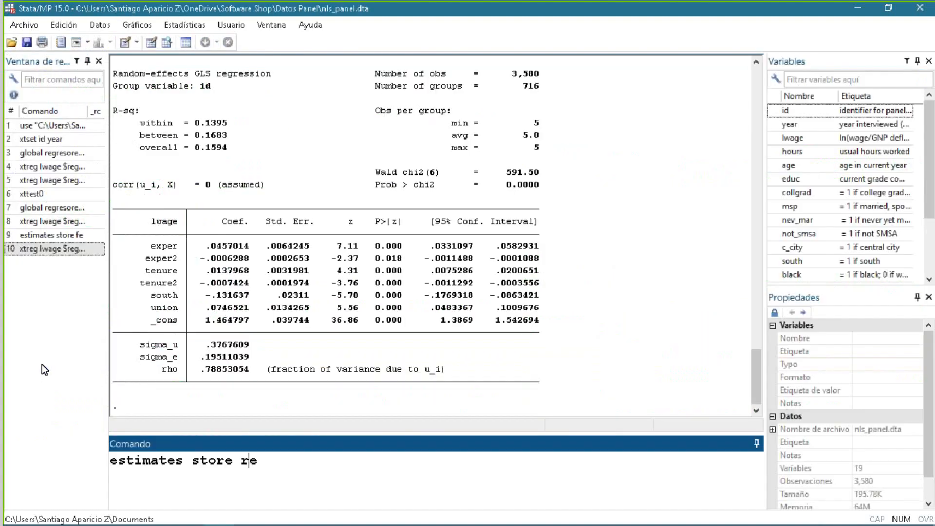
key("Left")
key("Left")
key("Left")
key("Right")
key("Right")
key("Right")
key("Right")
key("Return")
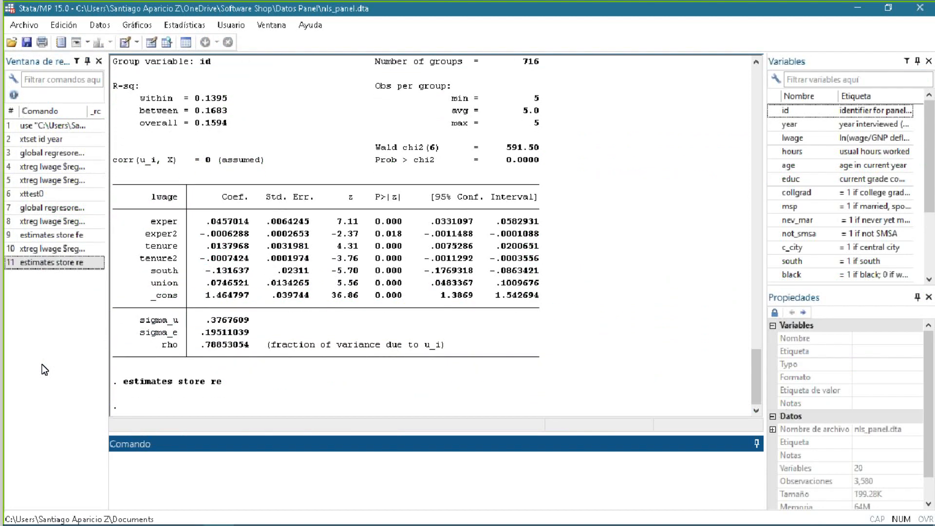
key("alt+Tab")
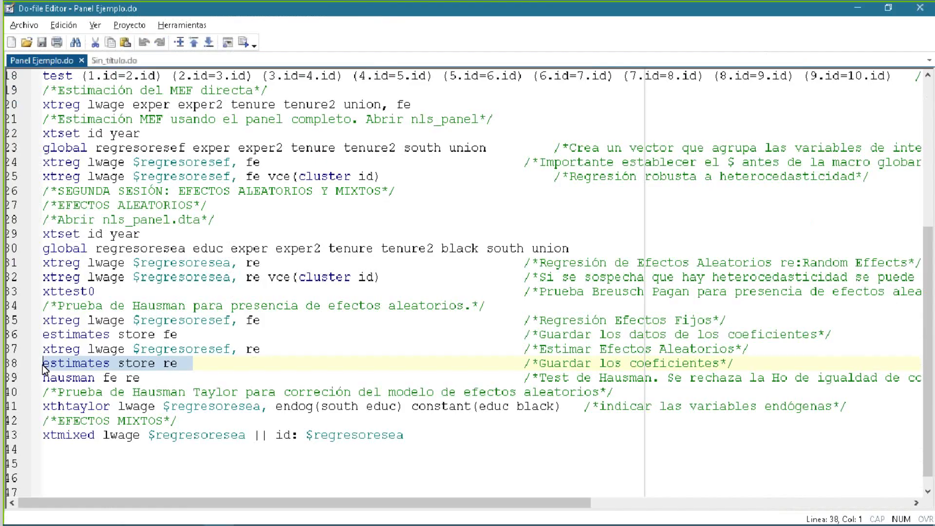
Copy hausman fe re from Panel Ejemplo.do into Stata's main window and review its fe and re arguments.
left_click(24, 380)
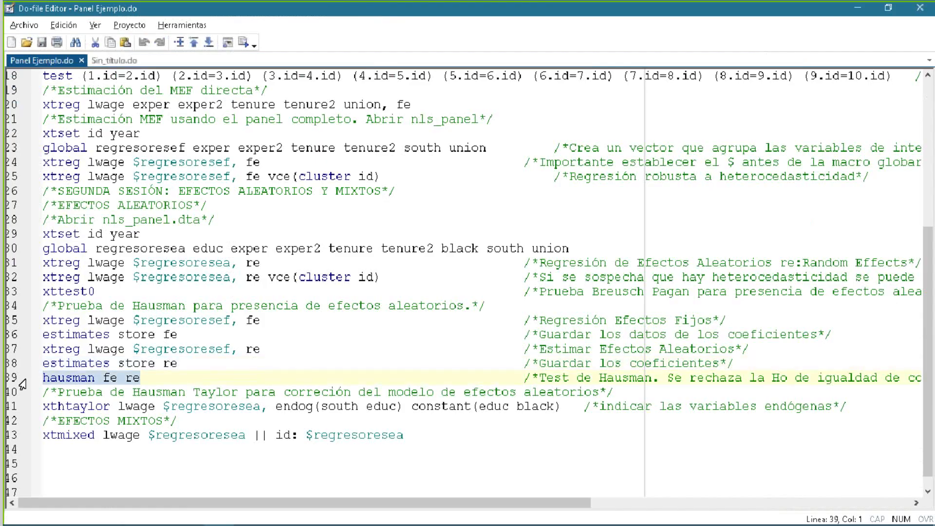
key("ctrl+c")
key("alt+Tab")
key("ctrl+v")
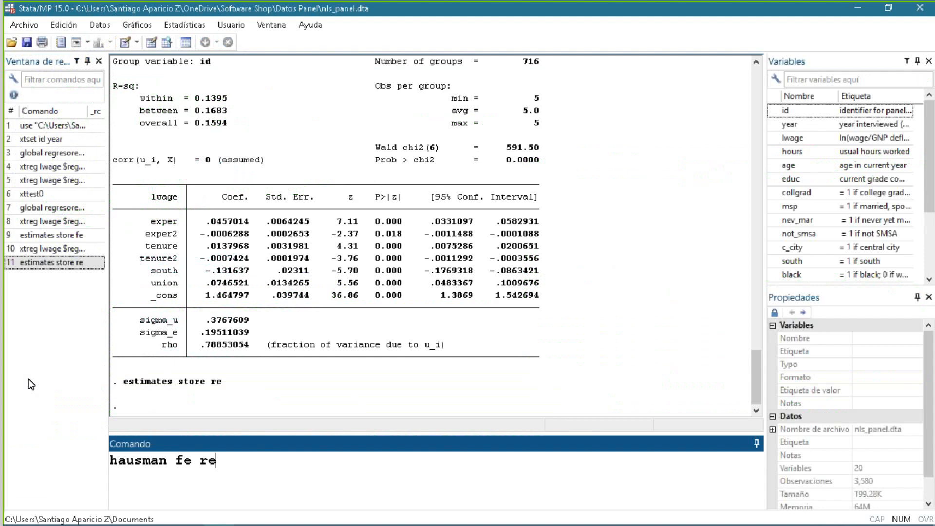
key("Left")
key("Left")
key("Left")
key("Left")
key("Left")
key("Left")
key("Left")
key("Right")
key("Right")
key("Right")
key("Right")
key("Left")
key("Left")
key("Right")
key("Right")
Check the estimates store fe and estimates store re entries in the results, and run hausman fe re.
scroll(258, 379, "up", 5)
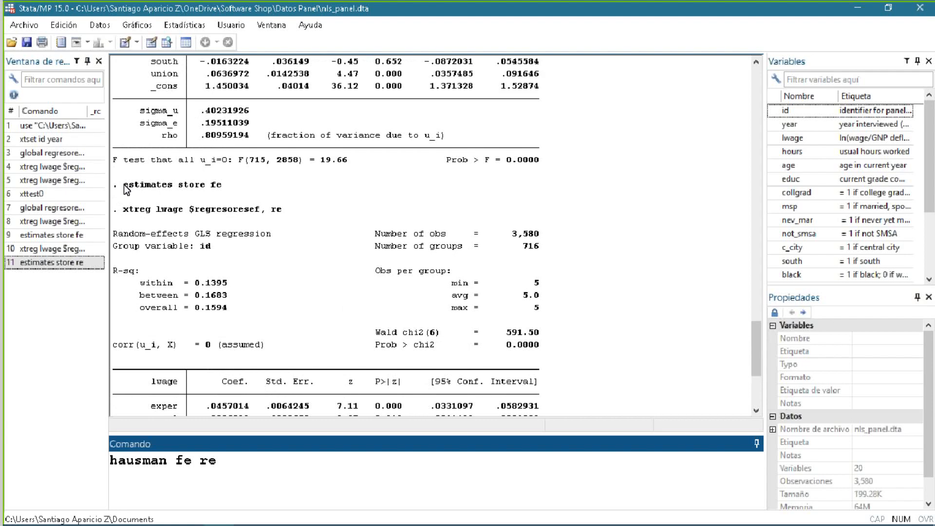
left_click_drag(123, 185, 223, 188)
left_click(223, 188)
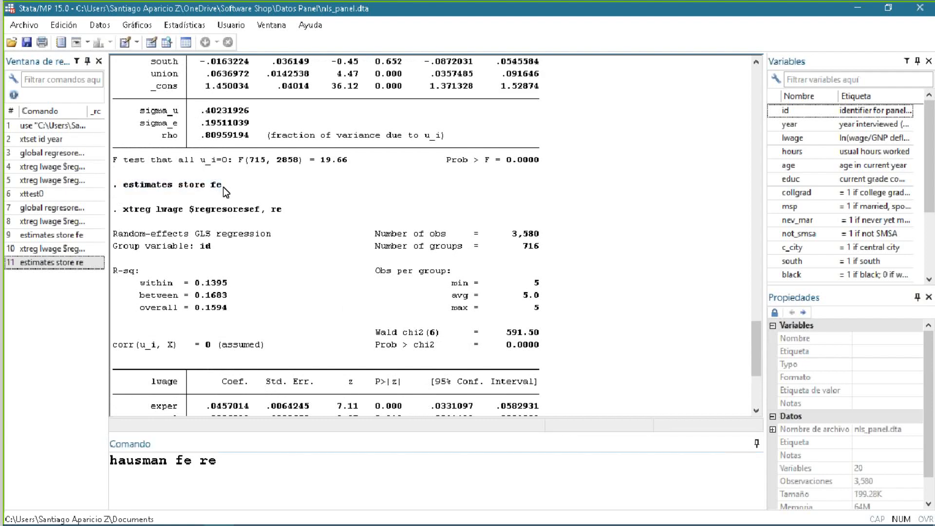
scroll(219, 183, "down", 5)
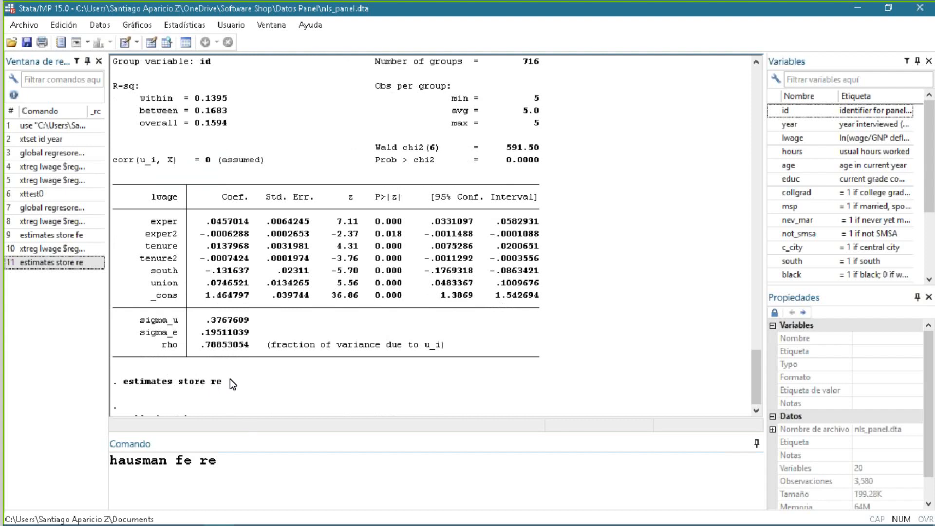
left_click(242, 458)
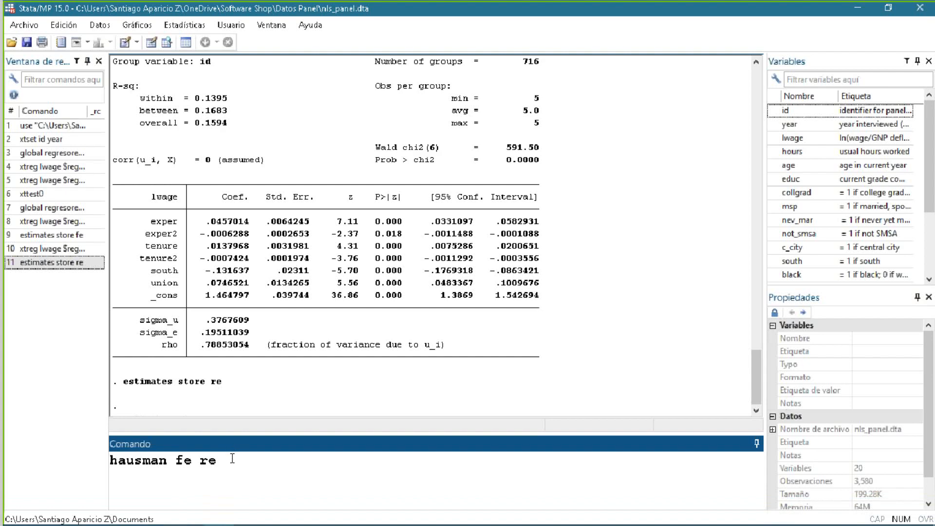
key("Return")
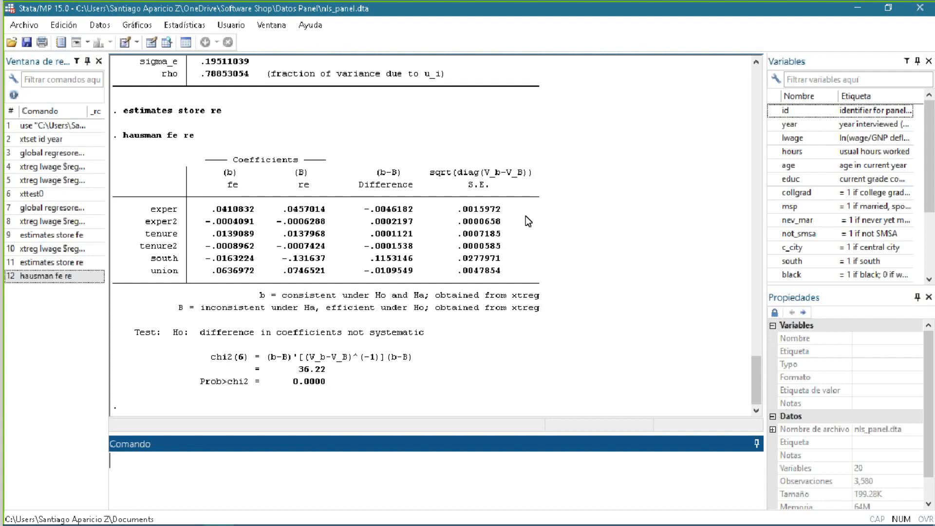
Compare the Prob>chi2 line of the Hausman output with the hypotheses on the Prueba de Hausman slide.
key("alt+Tab")
key("alt+Tab")
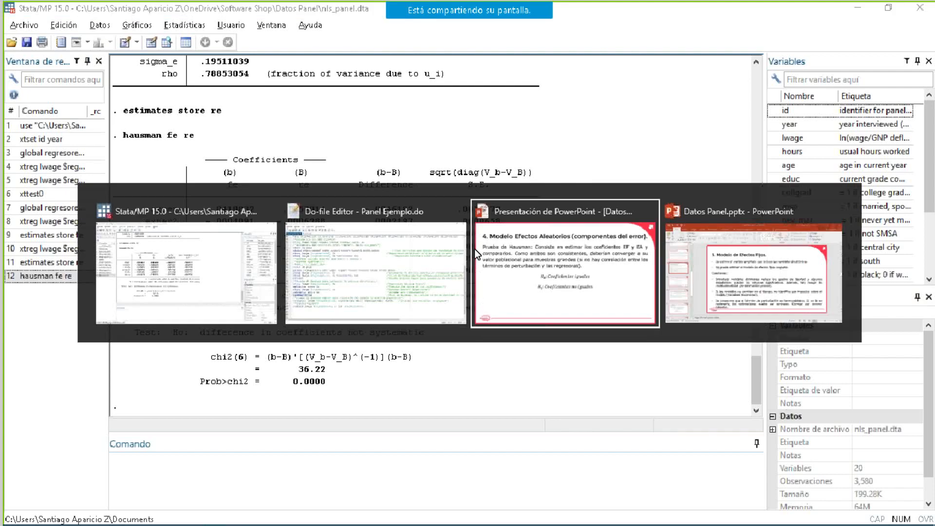
key("Escape")
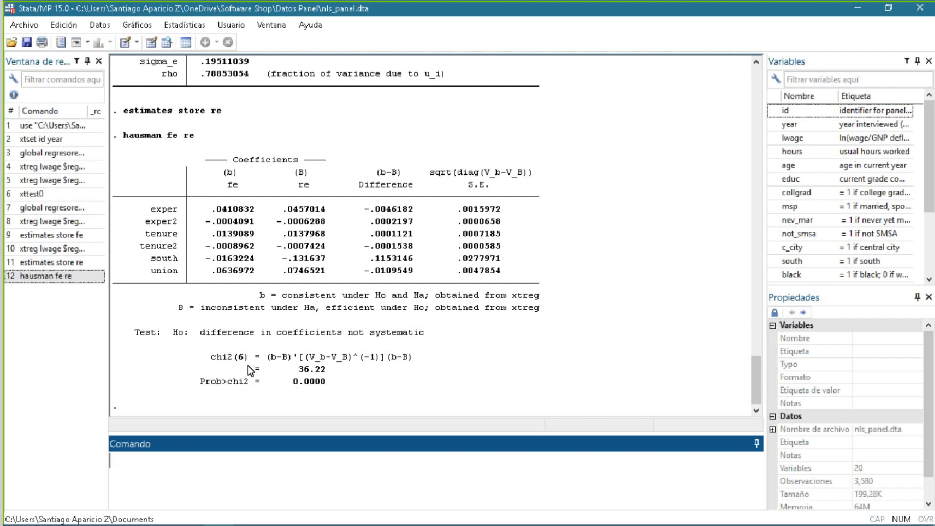
key("alt+Tab")
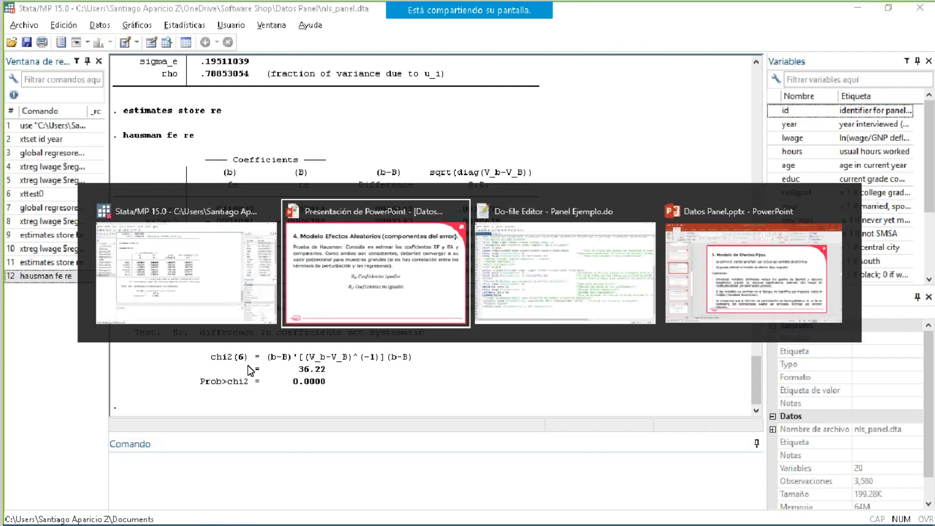
key("alt+Tab")
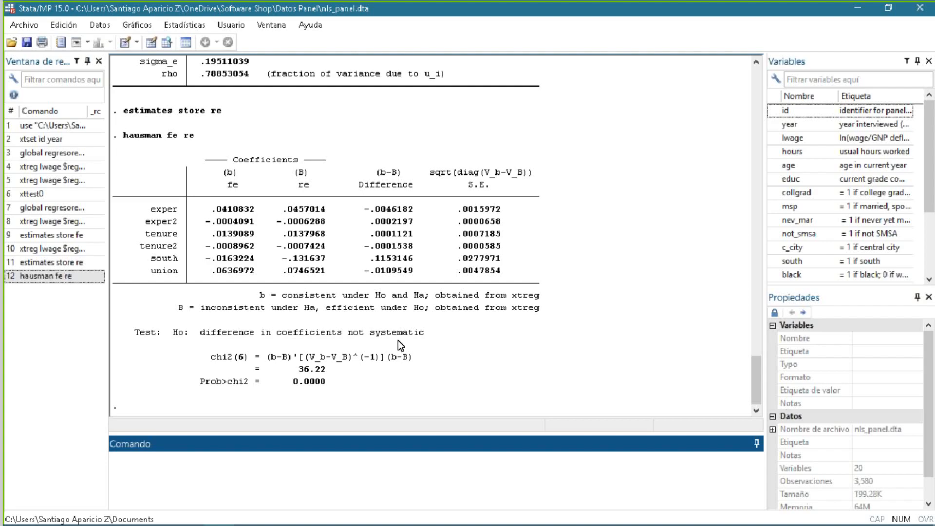
key("alt+Tab")
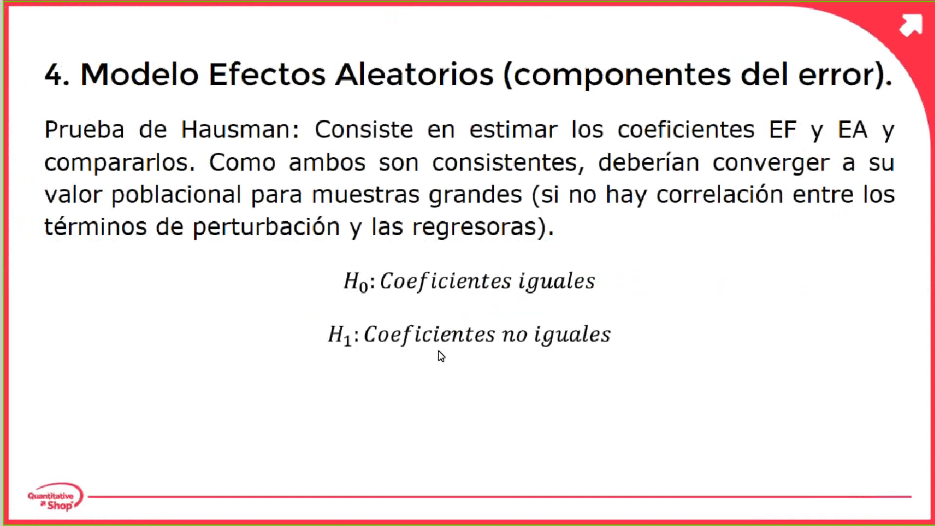
key("alt+Tab")
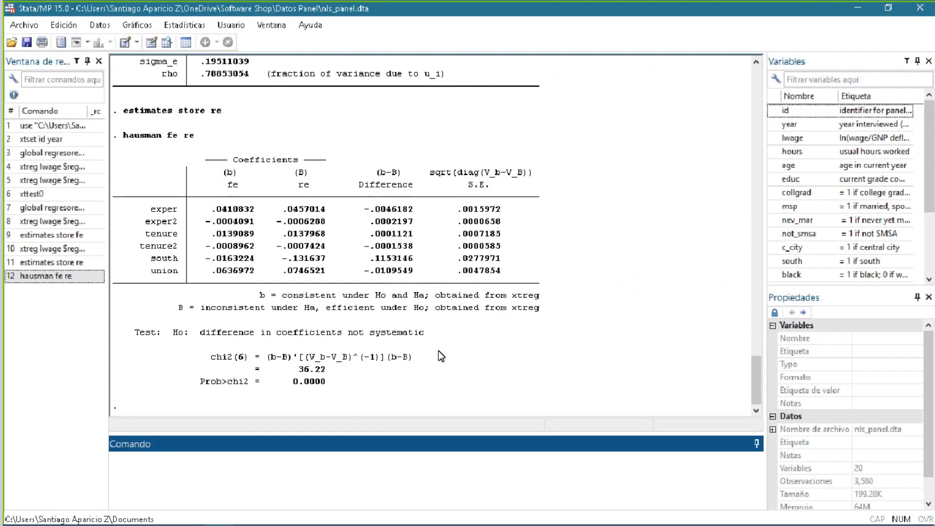
key("alt+Tab")
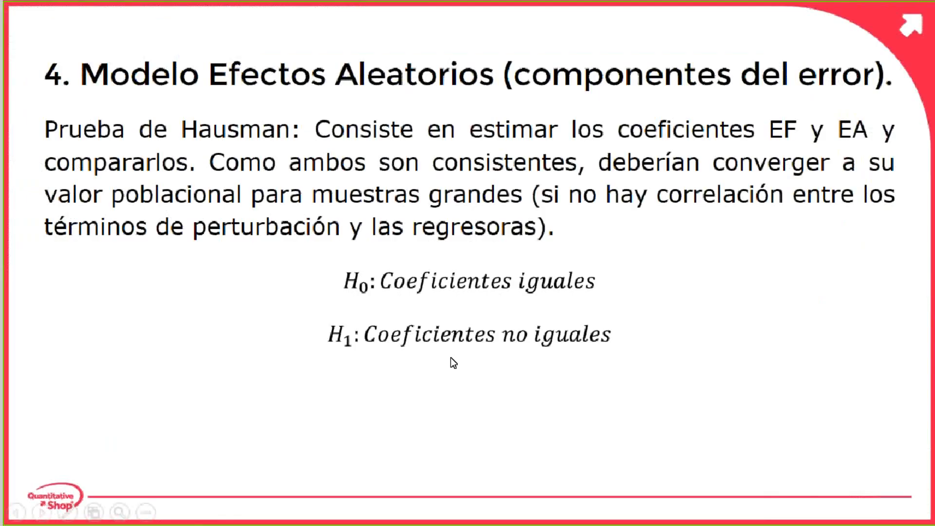
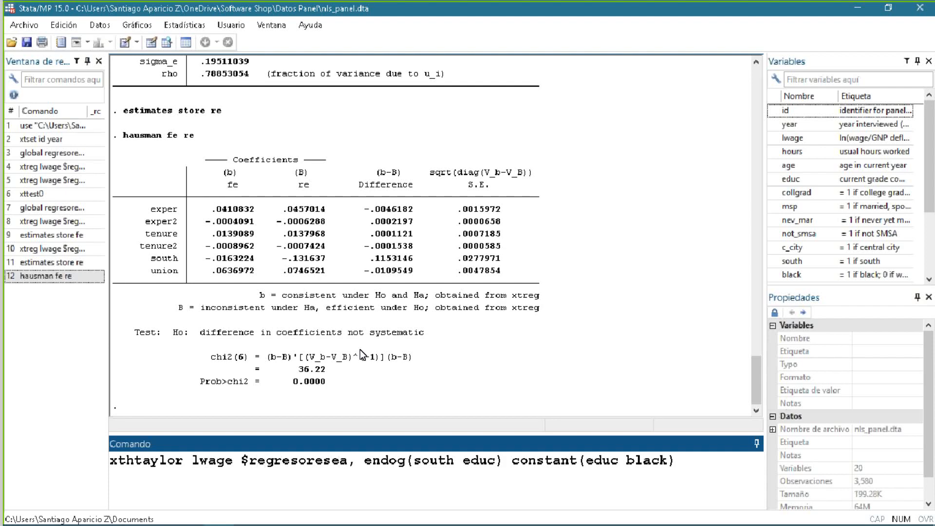
Review the arguments of xthtaylor lwage $regresoresea, endog(south educ) constant(educ black), run it, and examine the P>|z| column of its output.
key("Right")
key("Right")
key("Right")
key("Right")
key("Right")
key("Right")
key("Right")
key("Right")
key("Right")
key("Right")
key("Right")
key("Right")
key("Right")
key("Right")
key("Right")
key("Right")
key("Right")
key("Right")
key("Right")
key("Right")
key("Right")
key("Right")
key("Right")
key("Right")
key("Right")
key("Right")
key("Right")
key("Right")
key("Right")
key("Right")
key("Right")
key("Right")
key("Left")
key("Left")
key("Left")
key("Left")
key("Left")
key("Left")
key("Left")
key("Left")
key("Left")
key("Left")
key("Left")
key("Left")
key("Left")
key("Left")
key("Left")
key("Left")
key("Left")
key("Left")
key("Left")
key("Left")
key("Left")
key("Left")
key("Right")
key("Left")
key("Left")
key("Left")
key("Left")
key("Right")
key("Right")
key("Right")
key("Right")
key("Right")
key("Right")
key("Right")
key("Right")
key("Right")
left_click(492, 458)
key("Left")
key("Left")
key("Left")
key("Left")
key("Left")
key("Left")
key("Left")
key("Right")
key("Left")
key("Right")
key("Right")
key("Right")
key("Right")
key("Right")
key("Right")
key("Right")
key("Right")
key("Right")
key("Right")
key("Right")
key("Right")
key("Right")
key("Right")
key("Right")
key("Right")
key("Right")
key("Right")
key("Right")
key("Right")
key("Right")
key("Right")
key("Right")
key("Return")
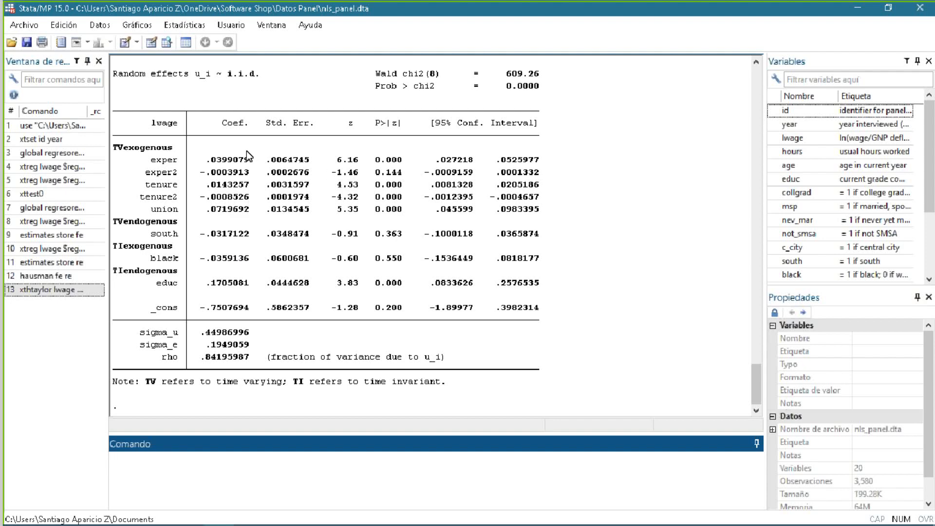
left_click(388, 169)
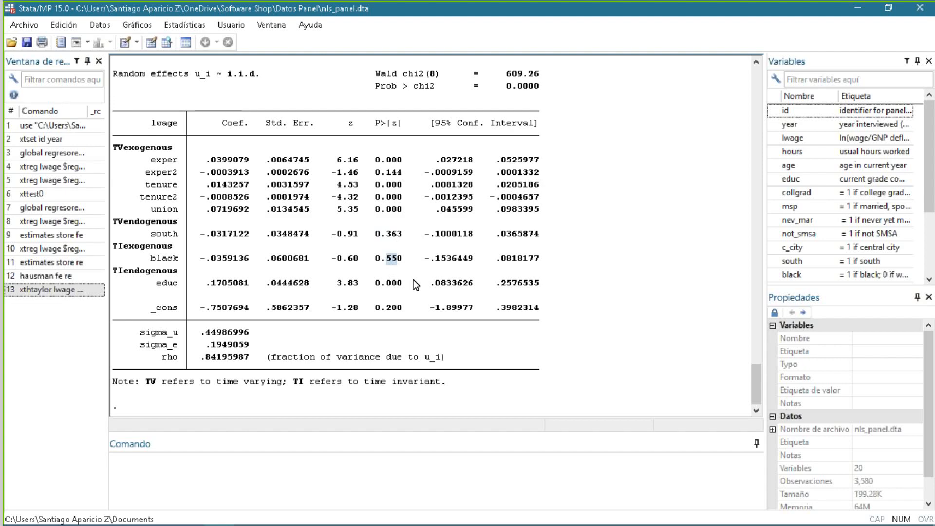
Examine the Hausman-Taylor results for the exogenous and endogenous regressors and the variance components below them.
scroll(416, 285, "up", 4)
scroll(416, 285, "down", 4)
scroll(498, 199, "up", 4)
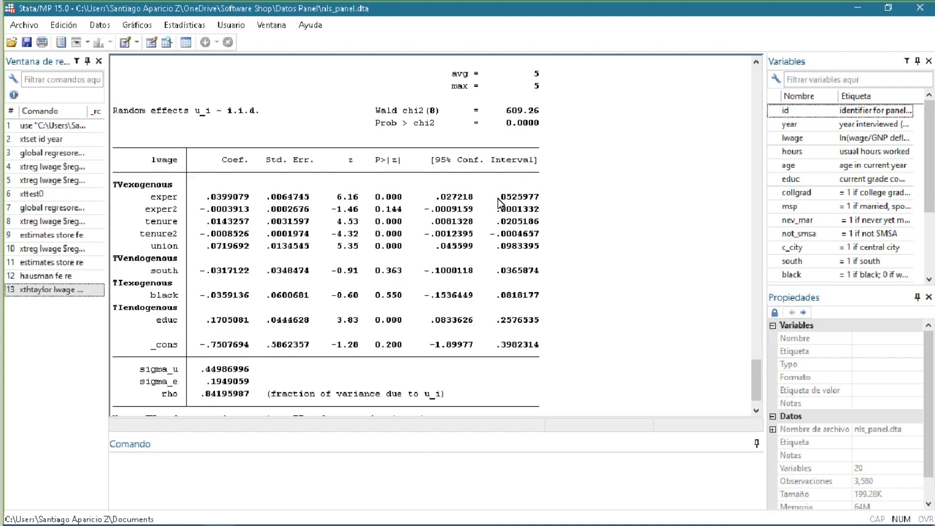
scroll(498, 198, "down", 4)
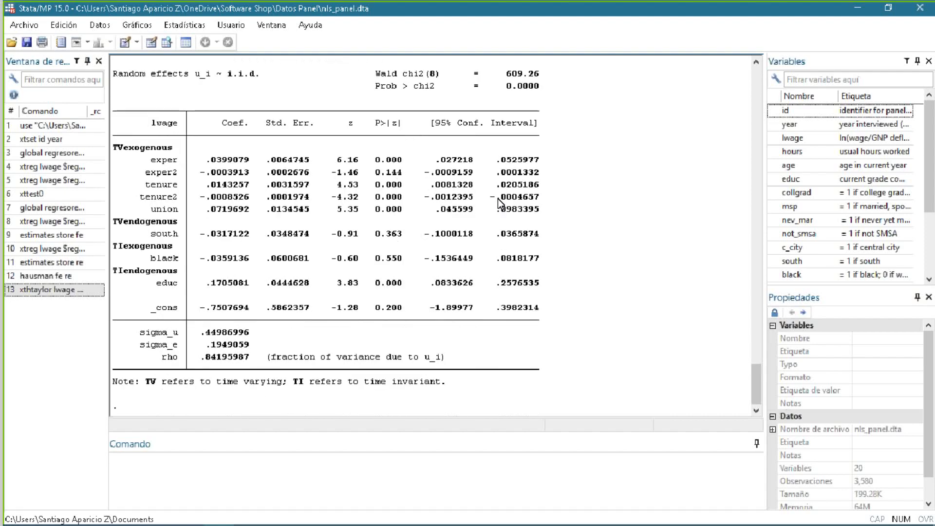
Switch to the PowerPoint slides and review the Hausman test, the random-effects correction and the Modelo de Efectos Mixtos.
key("alt+Tab")
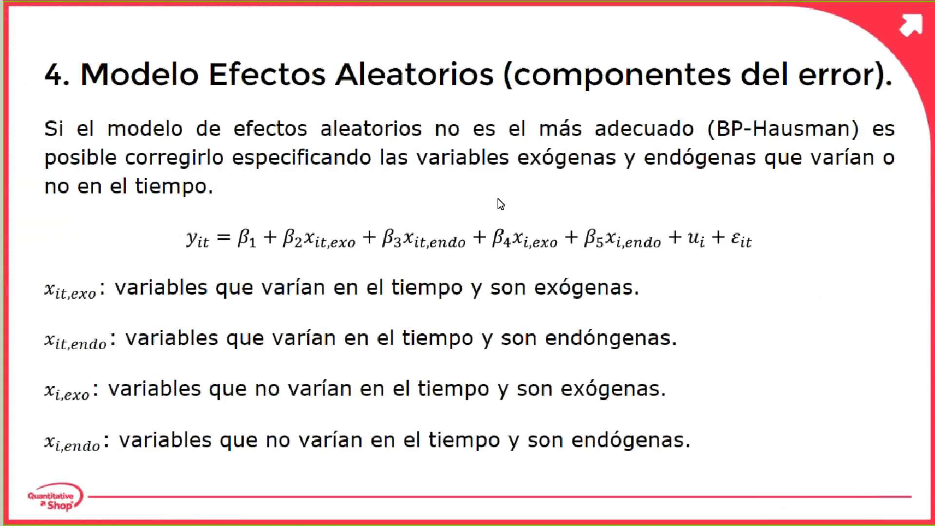
key("Left")
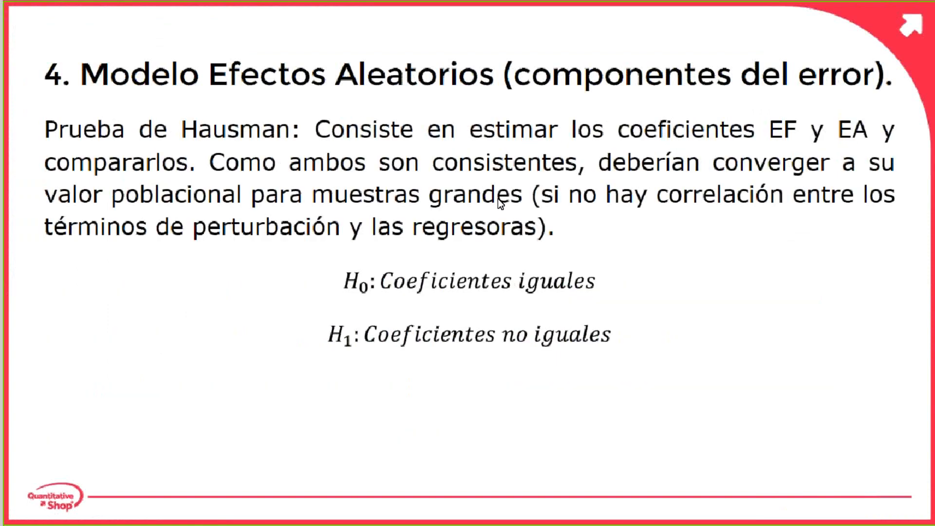
key("Right")
key("Right")
key("alt+Tab")
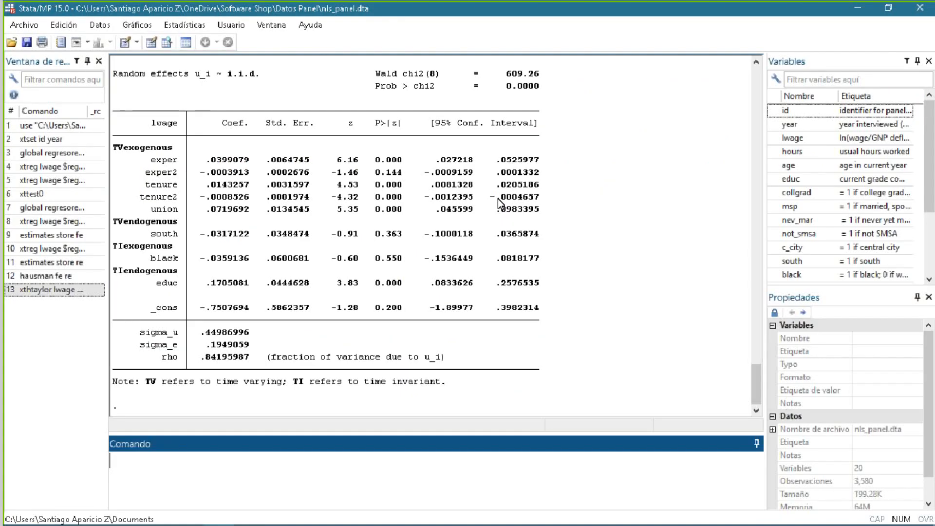
key("alt+Tab")
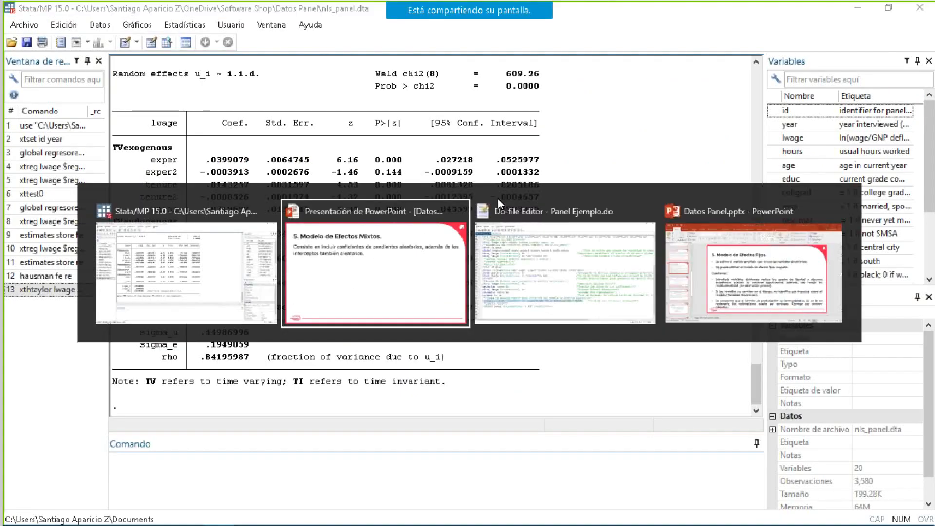
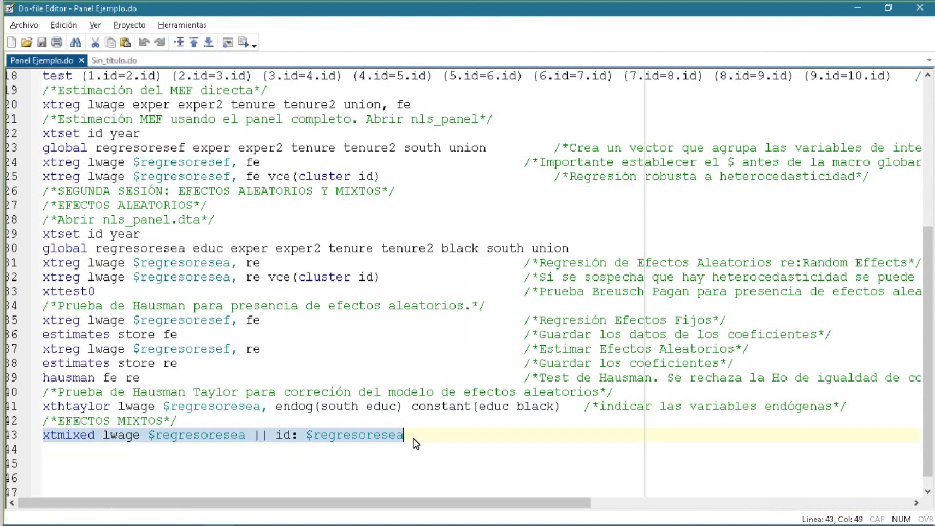
Copy xtmixed lwage $regresoresea || id: $regresoresea from Panel Ejemplo.do into the command line of Stata's main window.
key("alt+Tab")
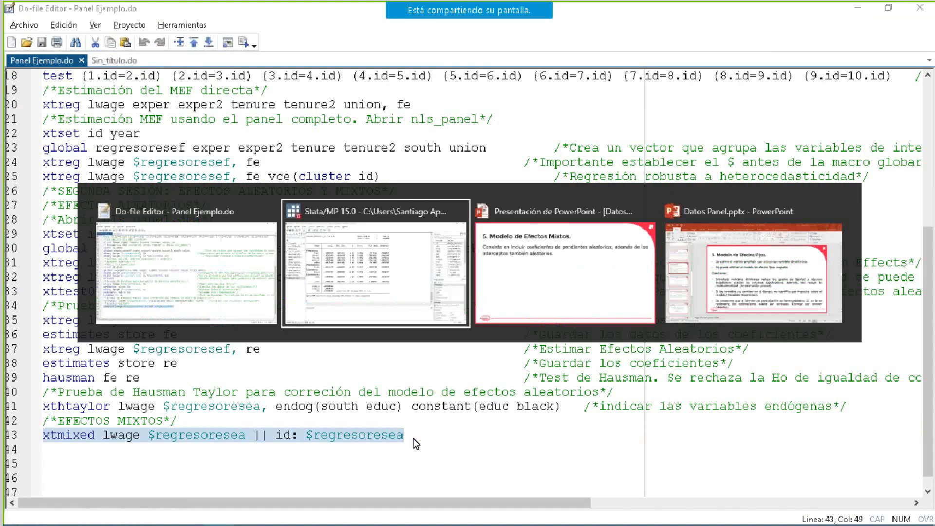
key("alt+Tab")
key("alt+Tab")
key("alt+Tab")
key("alt+Tab")
type("xtmixed lwage $regresoresea || id: $regresoresea")
key("Left")
key("Left")
key("Left")
key("Left")
key("Left")
key("Left")
key("Left")
key("Left")
key("Left")
key("Left")
key("Left")
key("Left")
key("Left")
key("Left")
key("Left")
key("Left")
key("Left")
key("Left")
key("Left")
key("Left")
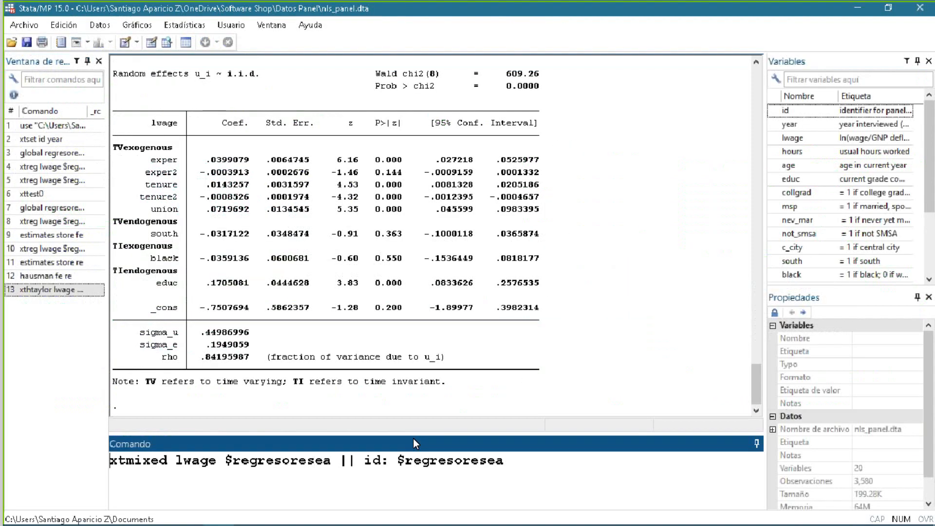
Review the dependent variable, regressors and id: random-slope part of the xtmixed command, and run it.
key("Right")
key("Right")
key("Right")
key("Right")
key("Right")
key("Right")
key("Right")
key("Right")
key("Right")
key("Right")
key("Right")
key("Right")
key("Right")
key("Right")
key("Right")
key("Right")
key("Right")
key("Right")
key("Right")
key("Right")
key("Right")
key("Left")
key("Left")
key("Left")
key("Left")
key("Right")
key("Right")
key("Right")
key("Right")
key("Left")
key("Left")
key("Right")
key("Right")
key("Right")
key("Right")
key("Left")
key("Right")
key("Right")
key("Left")
key("Left")
key("Right")
key("Right")
key("Left")
key("Right")
key("Left")
key("Right")
key("Right")
key("Right")
key("Right")
key("Right")
key("Right")
key("Right")
key("Right")
key("Right")
key("Return")
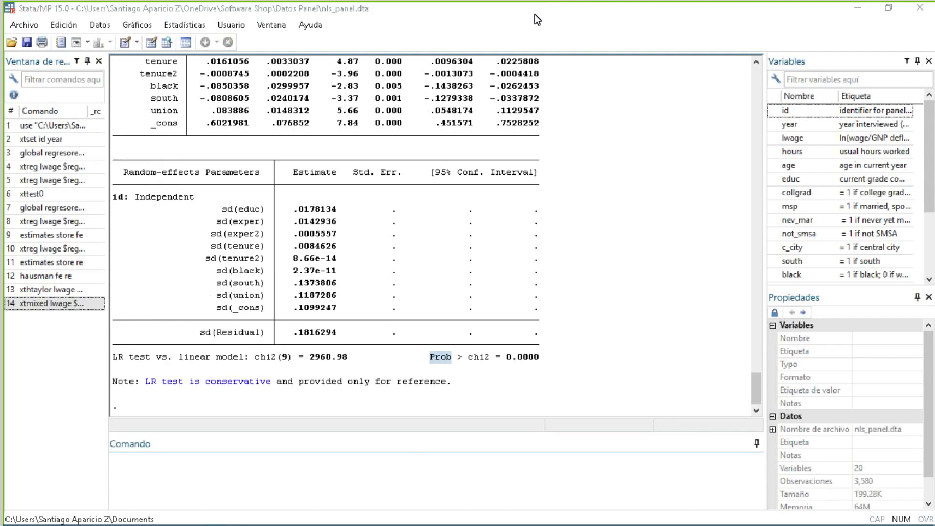
Examine the mixed-effects output from its model header through the P>|z| column, including exper2, to the random-effects parameters.
left_click(451, 279)
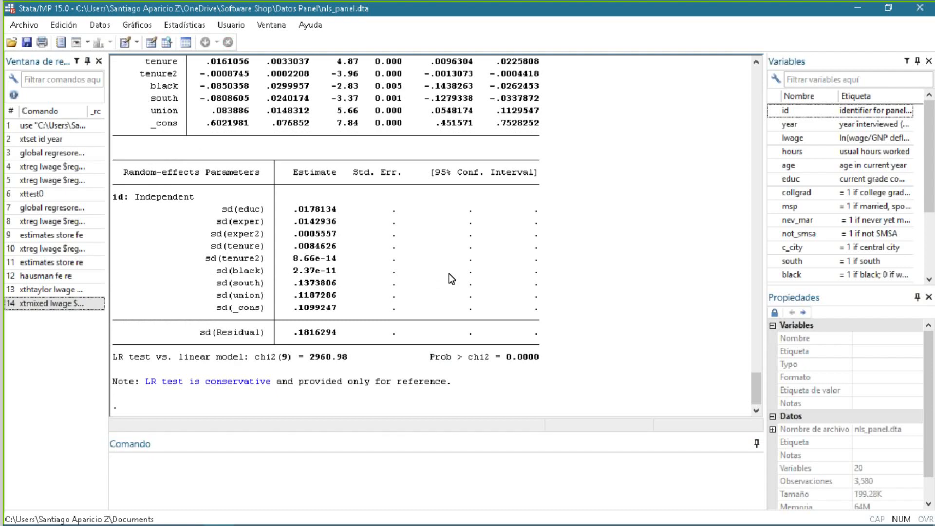
scroll(451, 278, "up", 3)
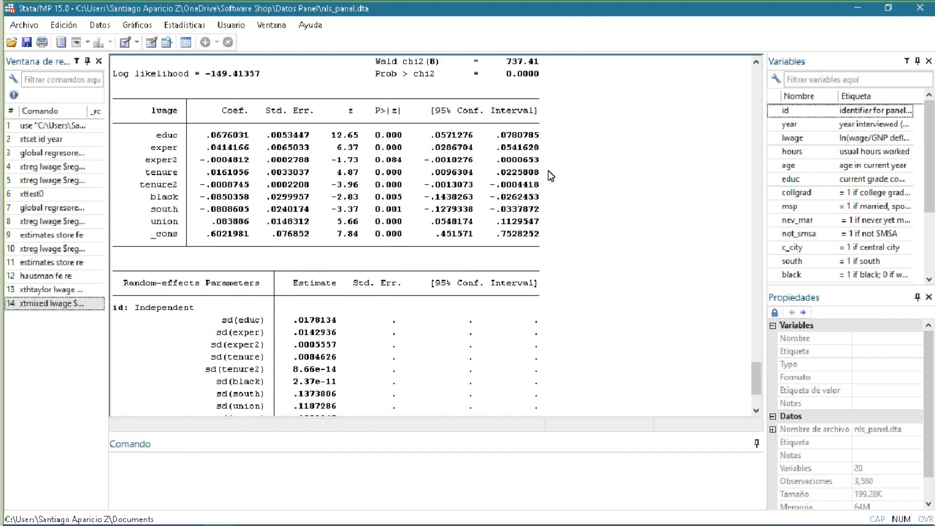
scroll(548, 171, "up", 2)
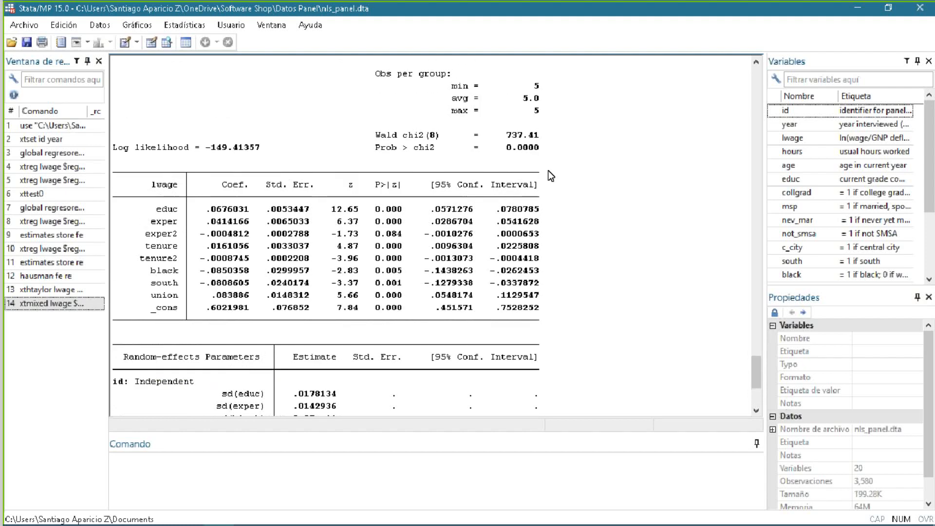
scroll(548, 171, "up", 2)
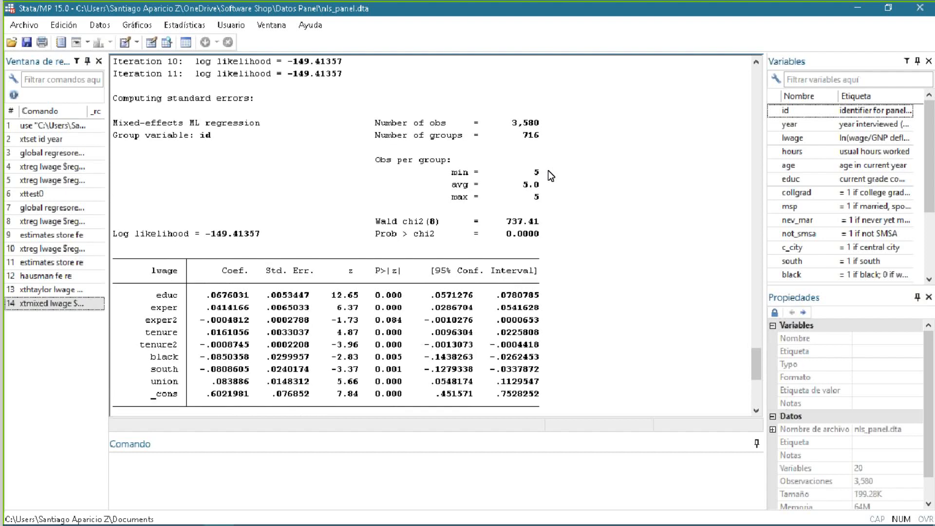
scroll(548, 171, "down", 1)
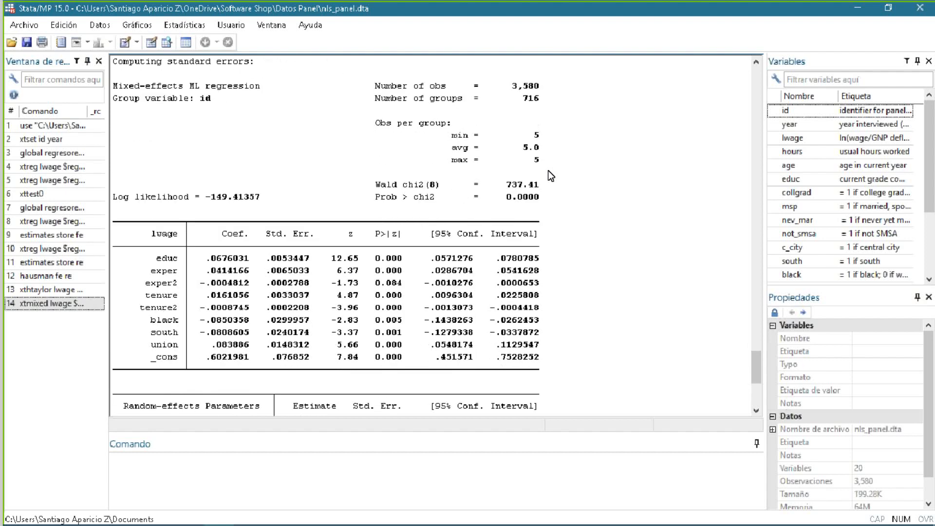
scroll(548, 170, "down", 1)
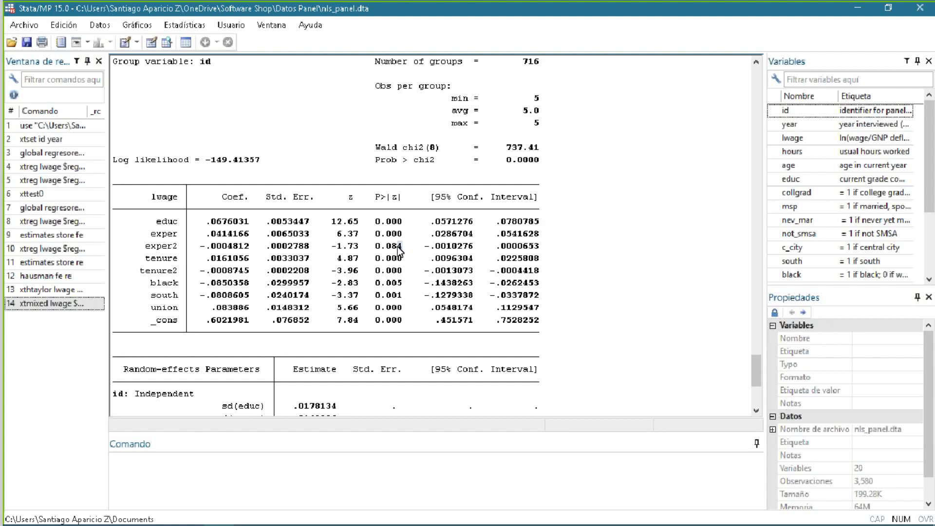
left_click_drag(397, 246, 375, 246)
left_click(400, 281)
scroll(390, 284, "down", 3)
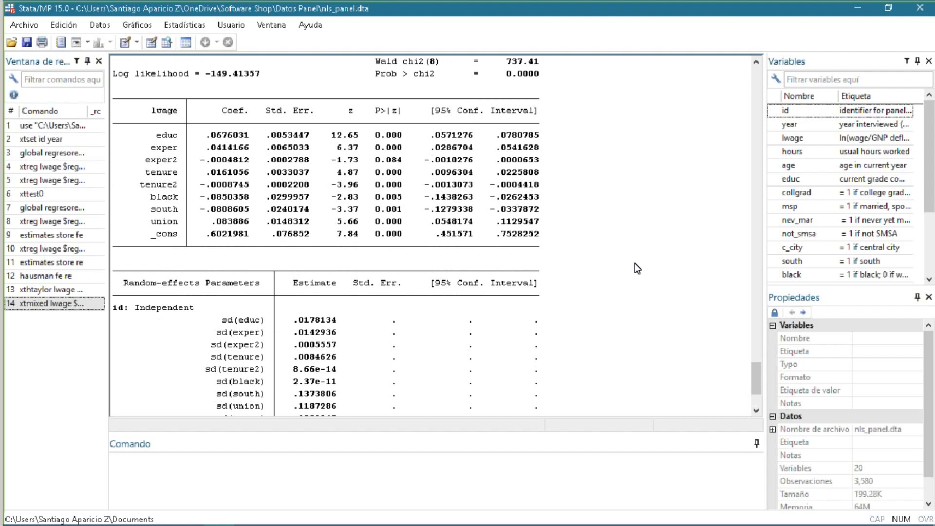
scroll(638, 268, "down", 3)
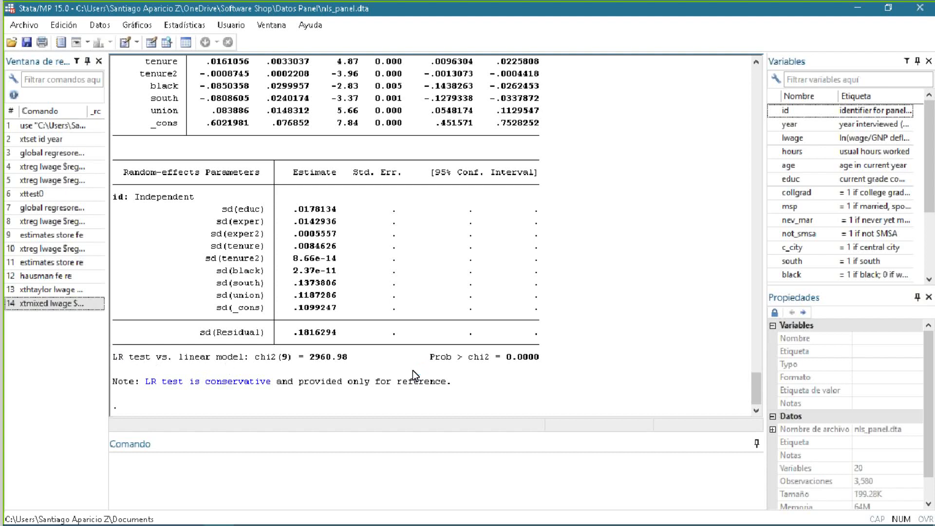
Compare the educ coefficient in the lwage table with the sd(educ) estimate among the random-effects parameters.
left_click_drag(419, 257, 424, 257)
scroll(298, 306, "up", 2)
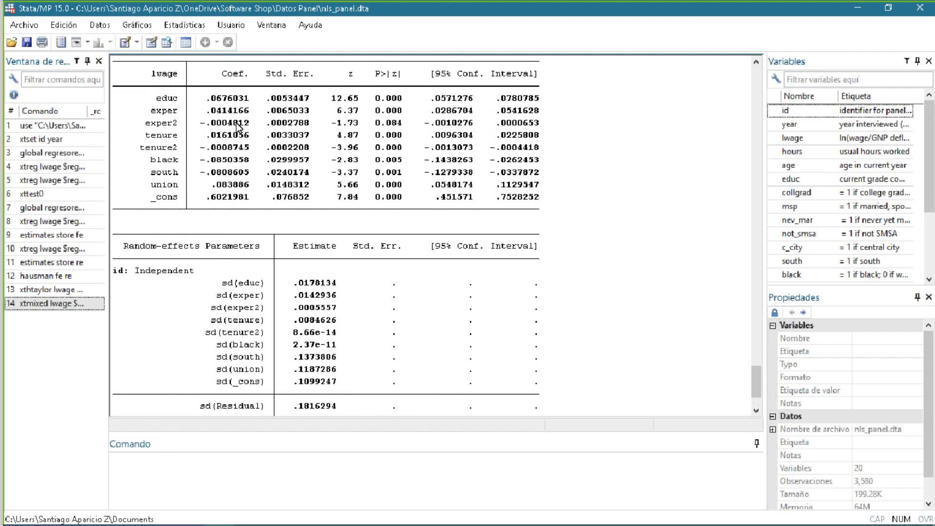
left_click_drag(207, 99, 247, 99)
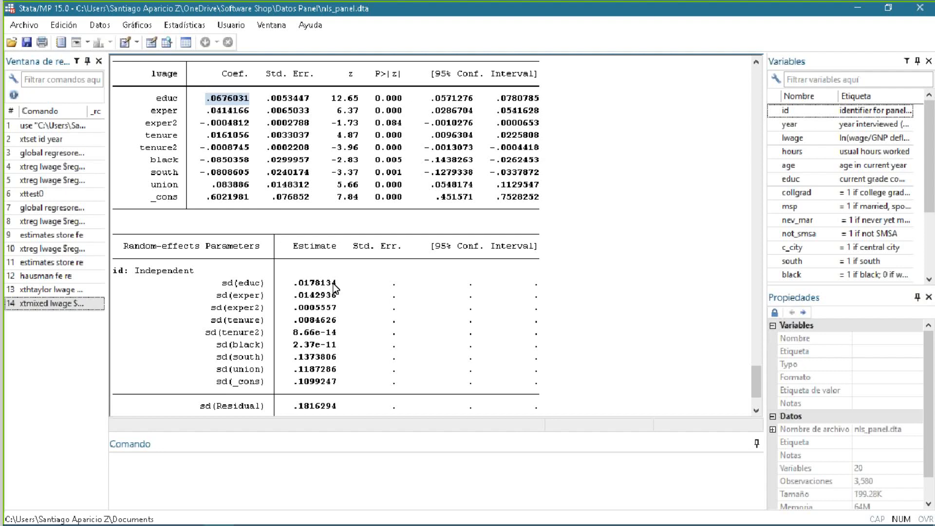
left_click(295, 285)
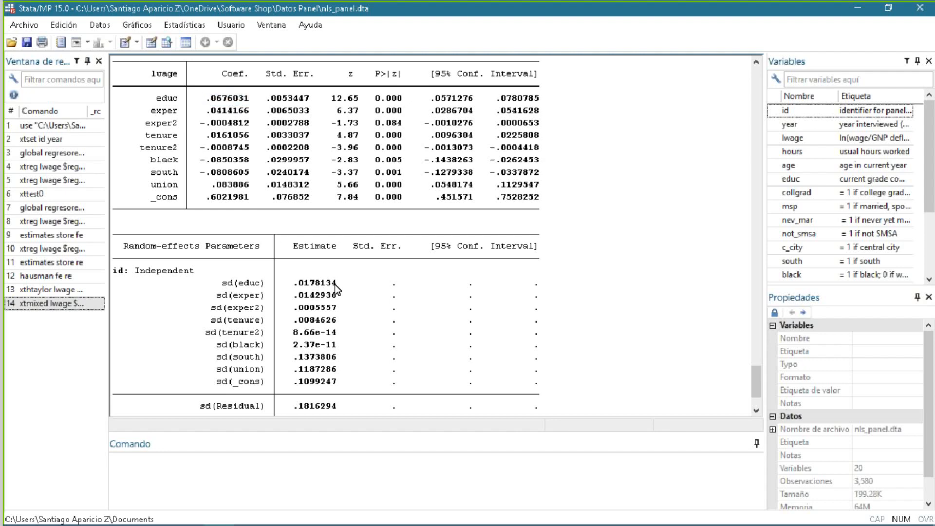
left_click_drag(342, 285, 295, 285)
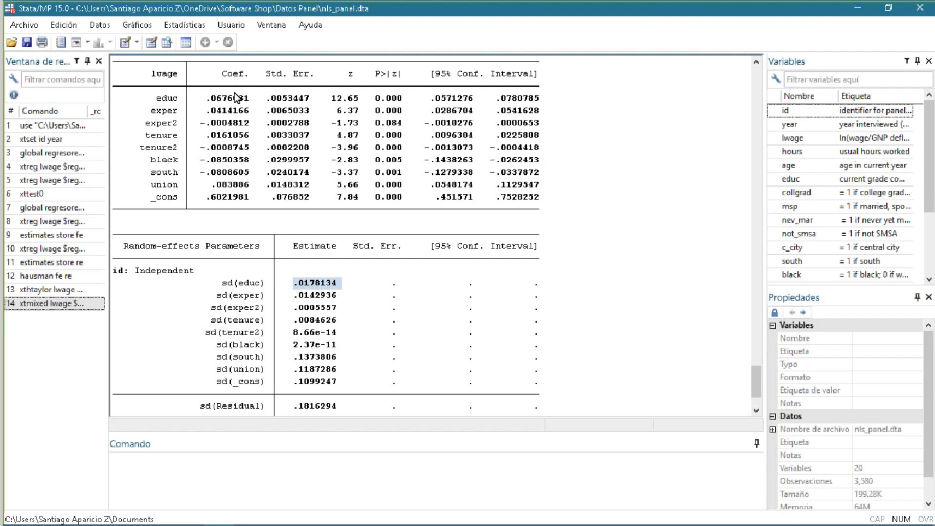
scroll(247, 313, "down", 2)
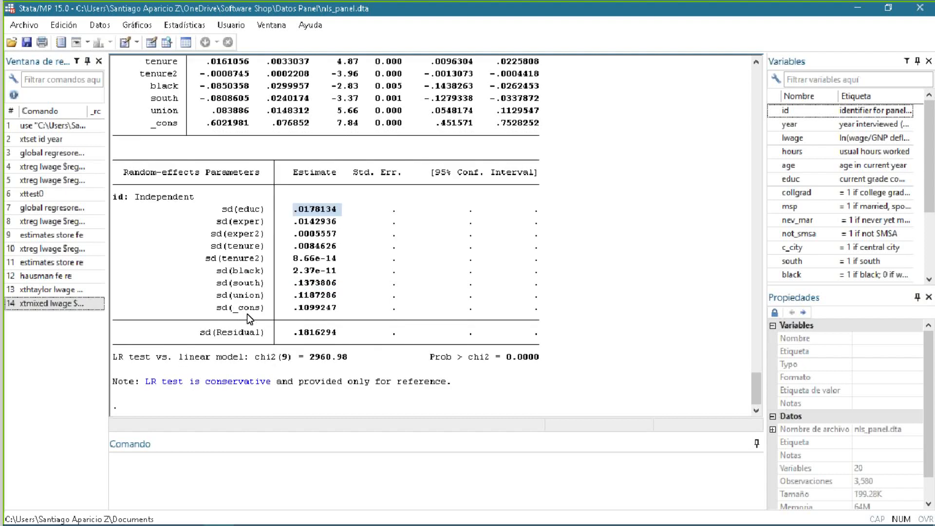
scroll(247, 315, "up", 2)
scroll(247, 313, "down", 1)
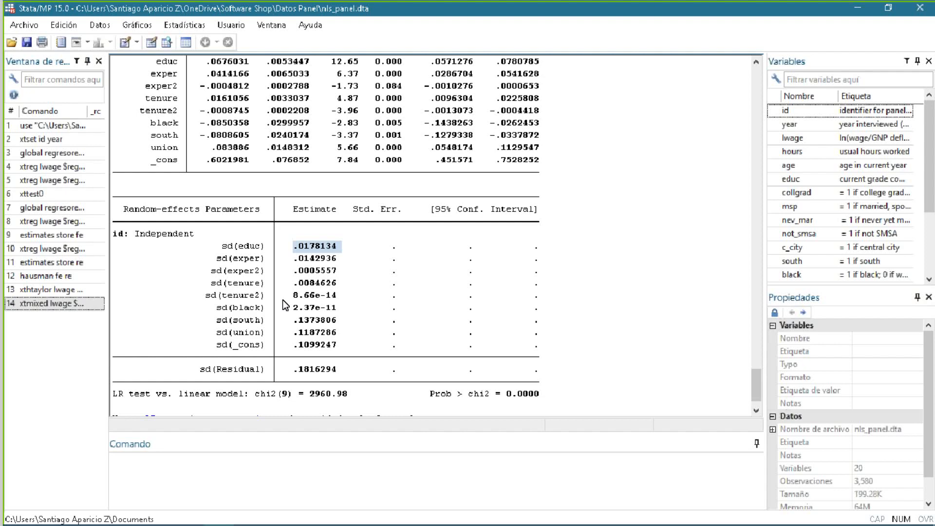
scroll(286, 305, "up", 1)
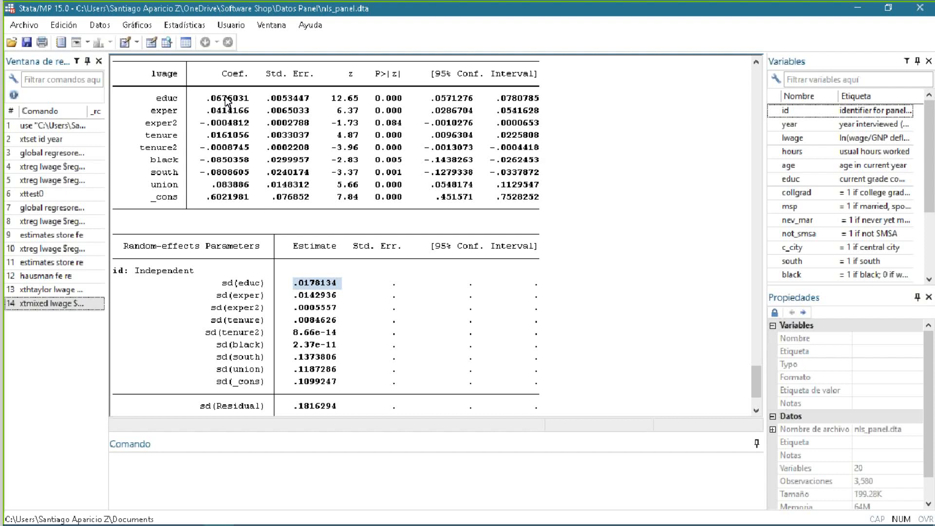
Review the random-effects standard deviation estimates from sd(educ) down to sd(_cons).
scroll(337, 243, "down", 2)
left_click(327, 248)
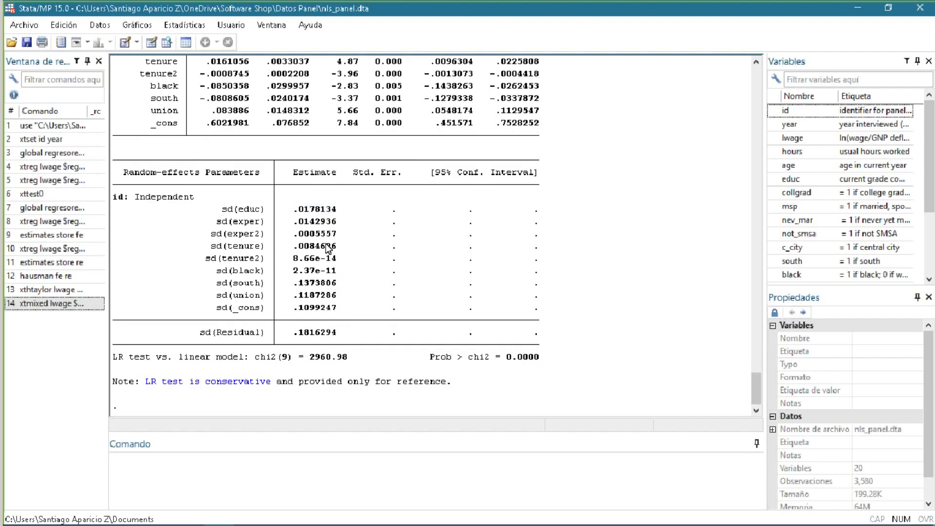
left_click_drag(289, 245, 291, 245)
left_click(296, 252)
left_click(129, 454)
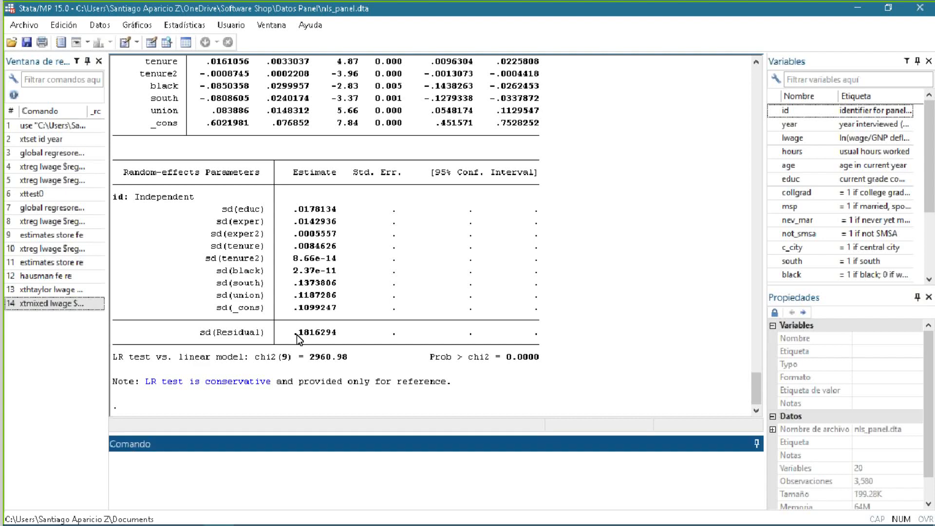
left_click_drag(322, 209, 312, 311)
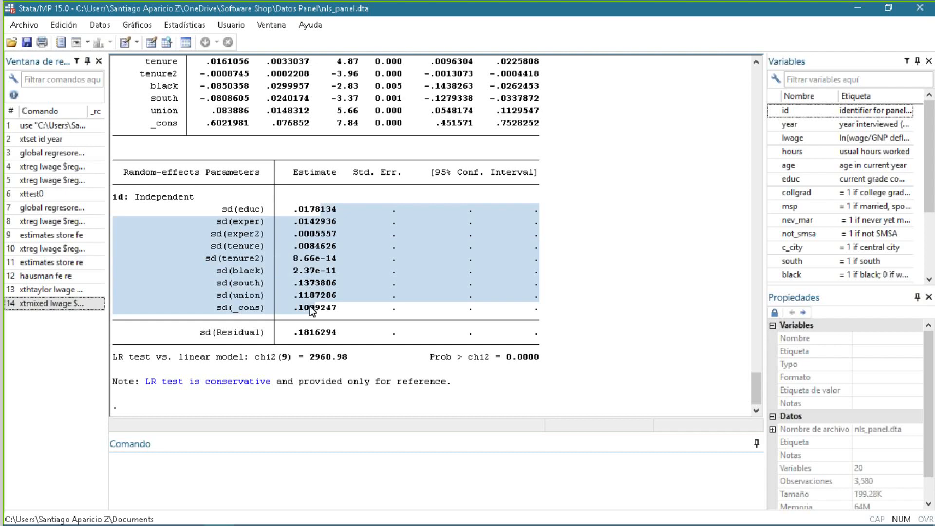
Return to Panel Ejemplo.do and examine the endog(south educ) and constant(educ black) options of the xthtaylor line.
key("alt+Tab")
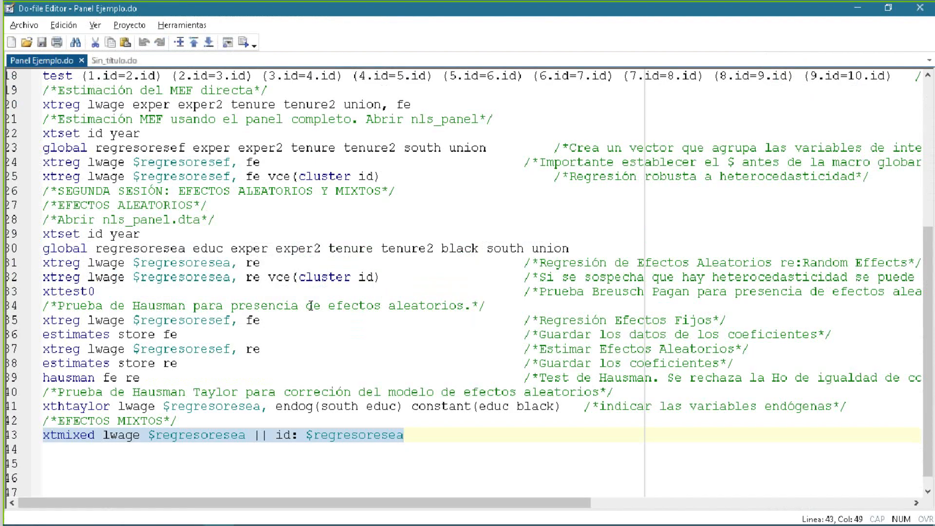
key("Right")
key("Down")
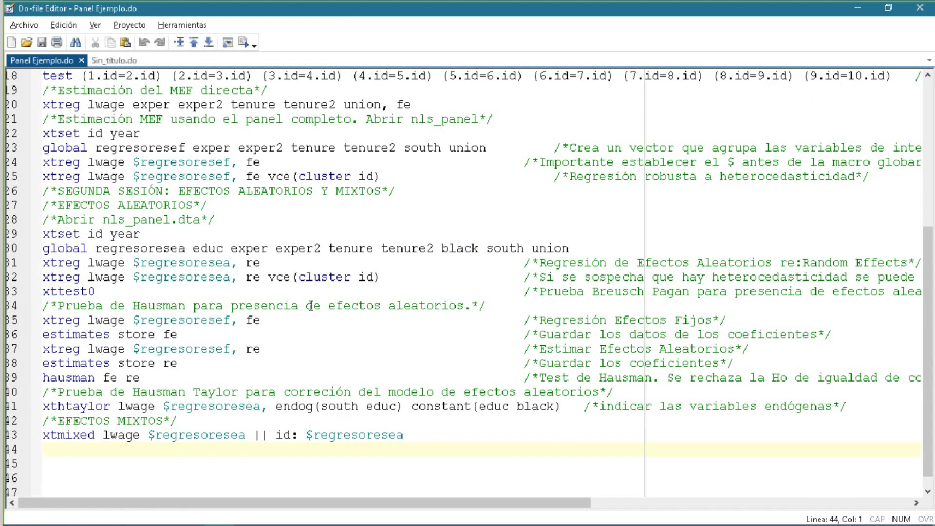
mouse_move(360, 525)
left_click_drag(290, 407, 374, 406)
left_click(374, 406)
left_click_drag(448, 406, 509, 406)
left_click(510, 407)
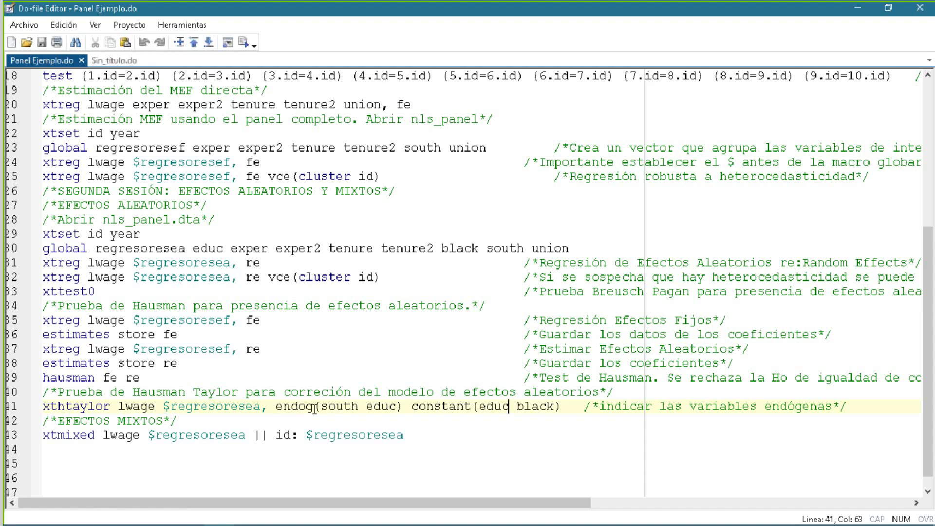
left_click_drag(315, 408, 374, 408)
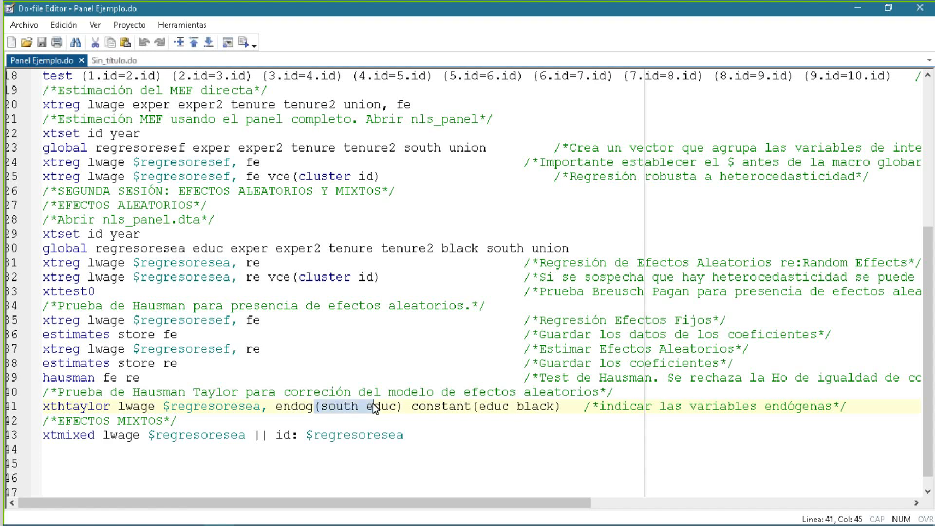
left_click(447, 408)
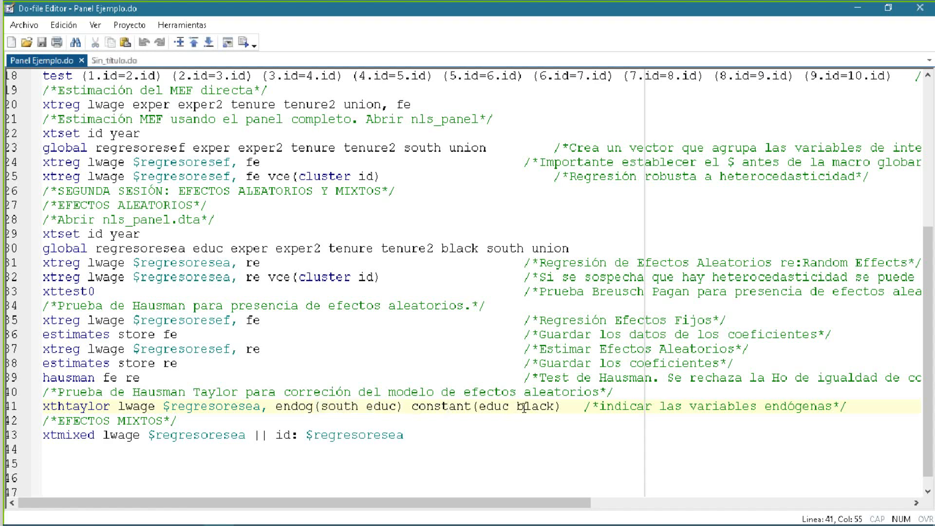
left_click_drag(524, 408, 449, 409)
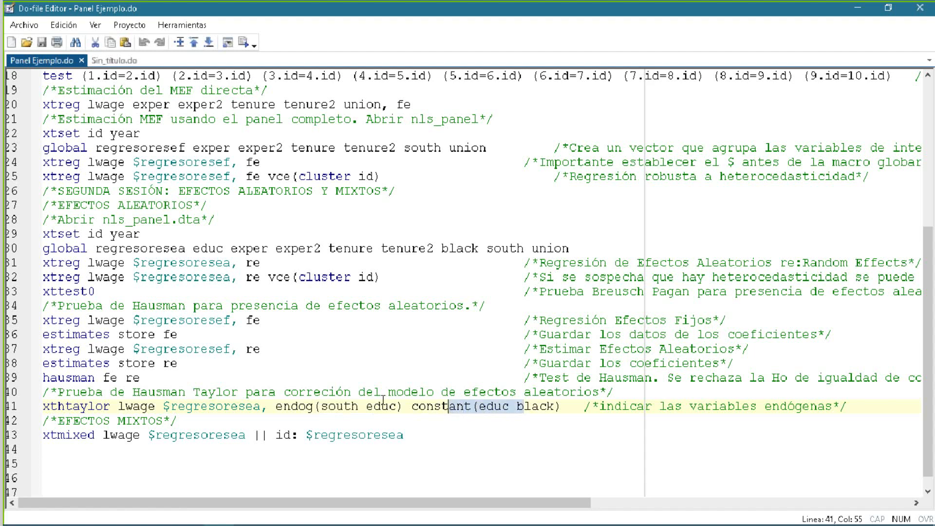
left_click_drag(291, 408, 351, 407)
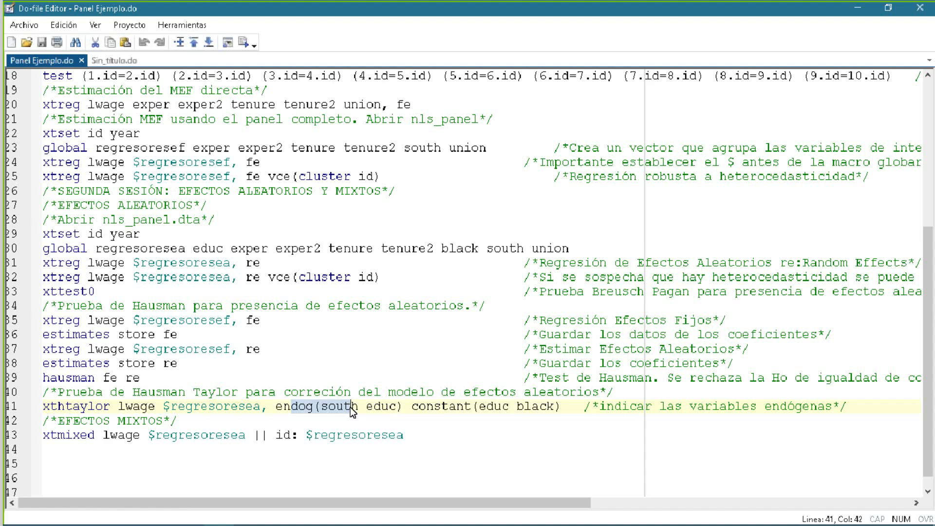
Check how south and educ are listed as endogenous variables in the xthtaylor line, and look at the xtmixed line below it.
left_click(373, 406)
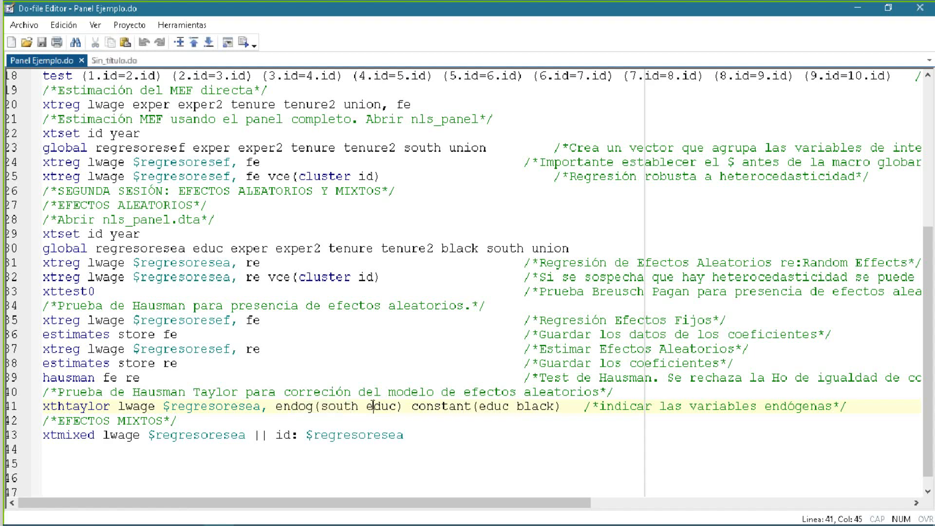
left_click(361, 406)
left_click_drag(366, 405, 362, 405)
left_click(366, 407)
left_click_drag(360, 407, 366, 407)
left_click(367, 419)
left_click(351, 435)
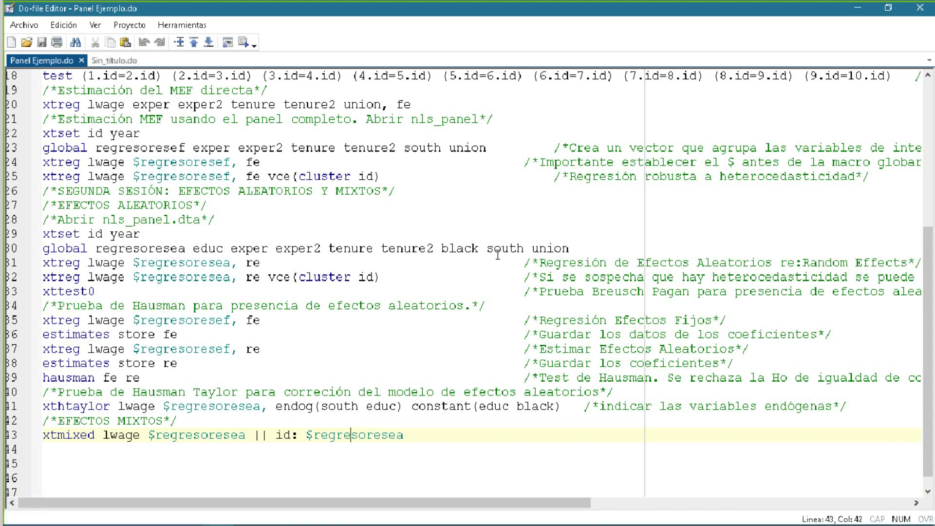
Switch to the PowerPoint slideshow and advance from the Modelo de Efectos Mixtos slide to the closing contact slide.
key("alt+Tab")
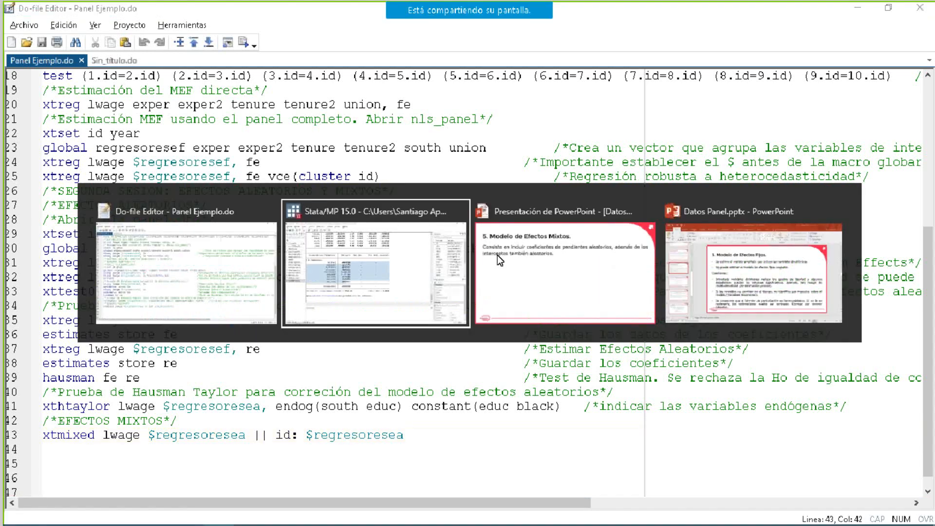
key("alt+Tab")
left_click(498, 255)
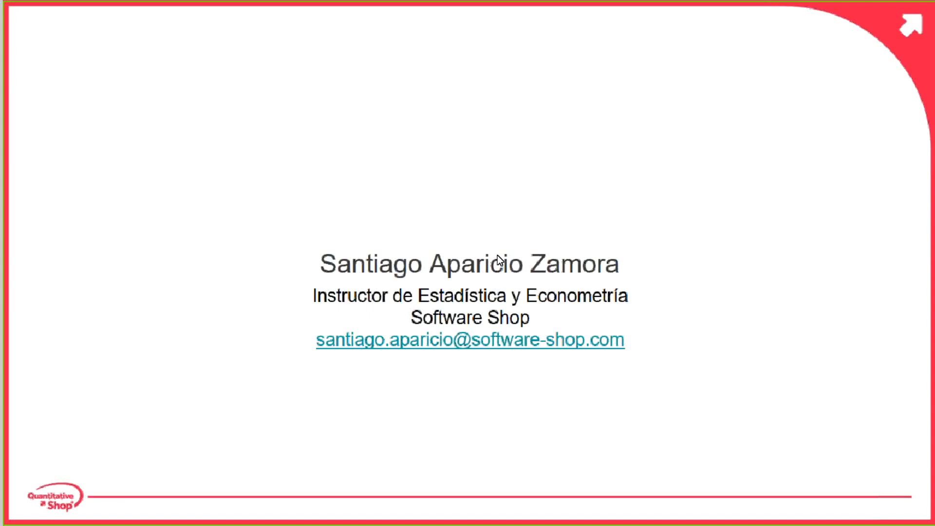
Return to Panel Ejemplo.do in the Stata Do-file Editor and review the script from the first-session commands down to the xtmixed line.
key("alt+Tab")
scroll(356, 219, "up", 6)
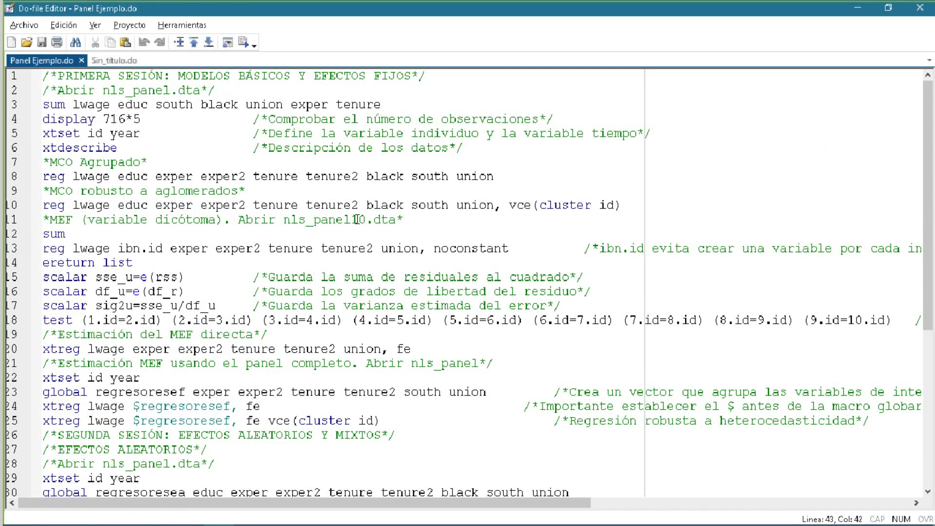
key("alt+Tab")
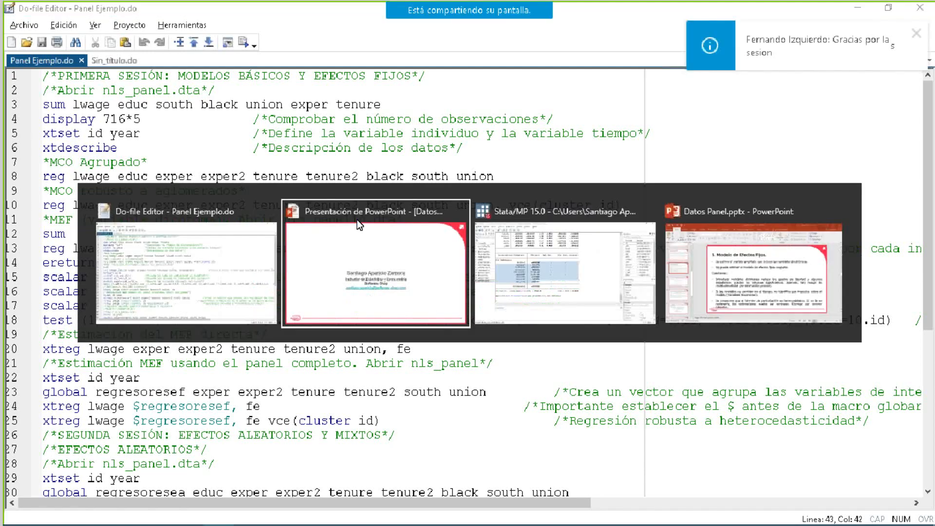
key("alt+Tab")
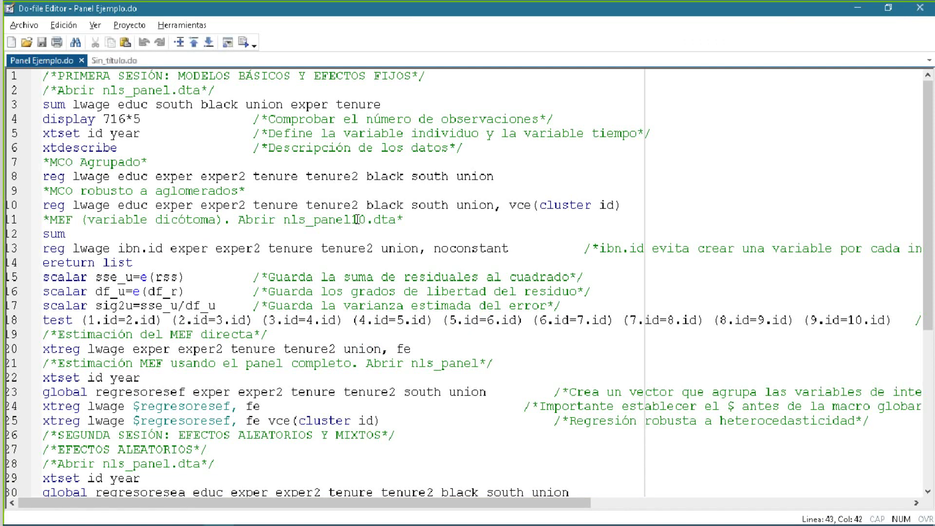
scroll(360, 189, "down", 5)
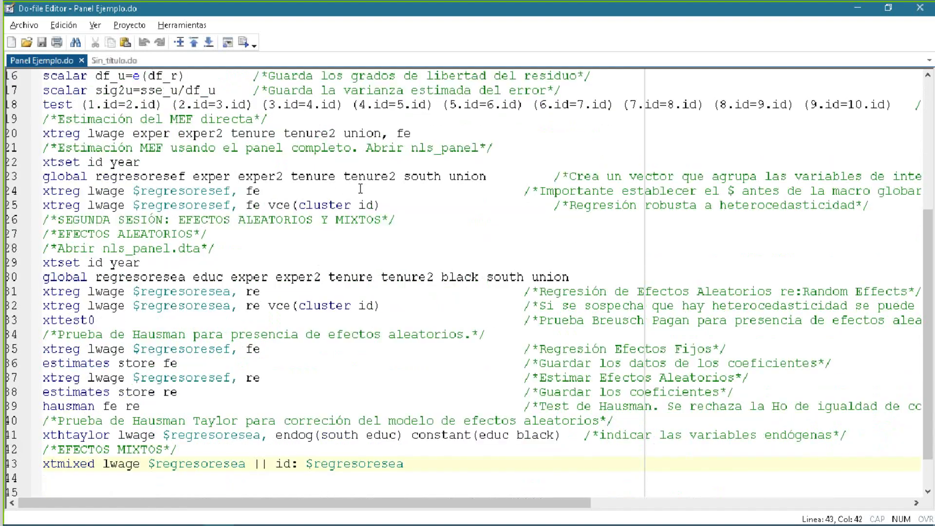